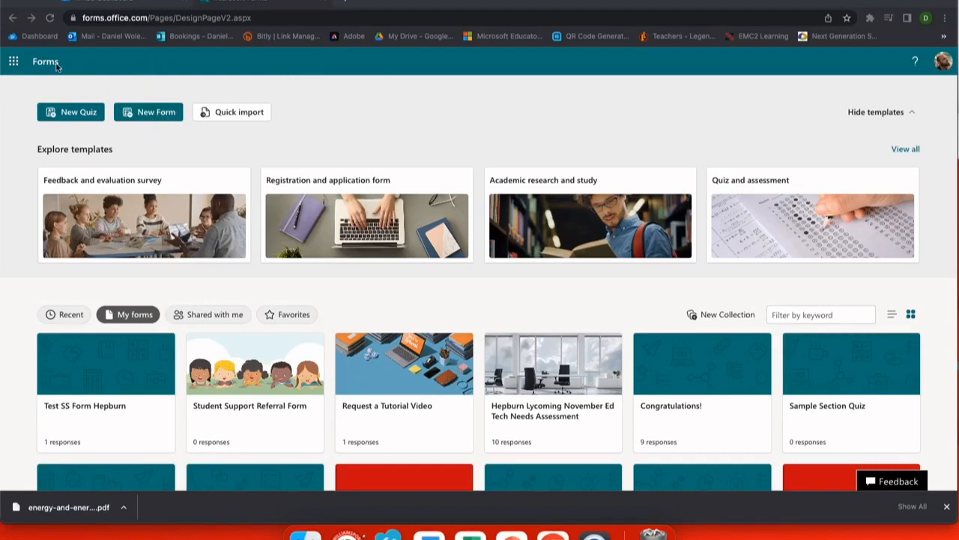
# Create a new blank form and title it "Student form".
pyautogui.click(151, 119)
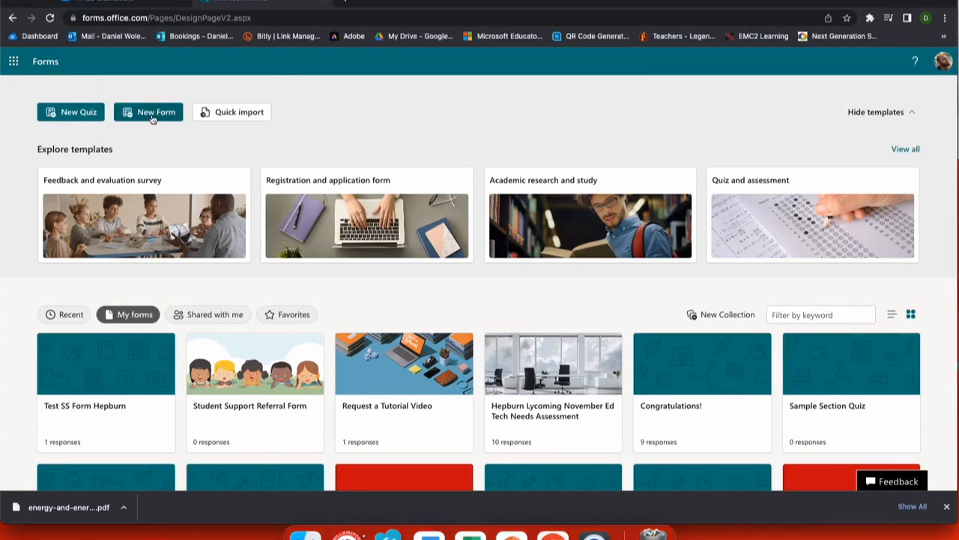
pyautogui.click(151, 116)
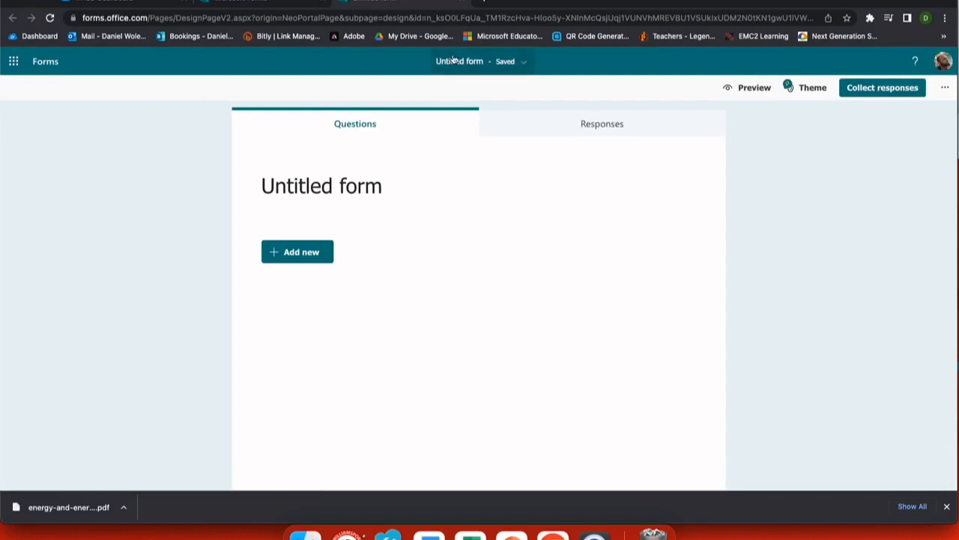
pyautogui.click(370, 189)
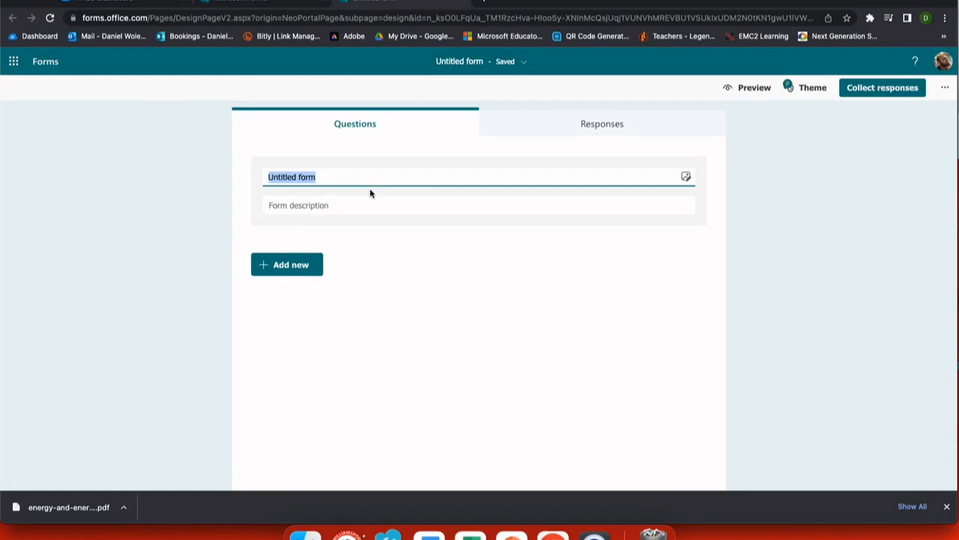
pyautogui.write('S')
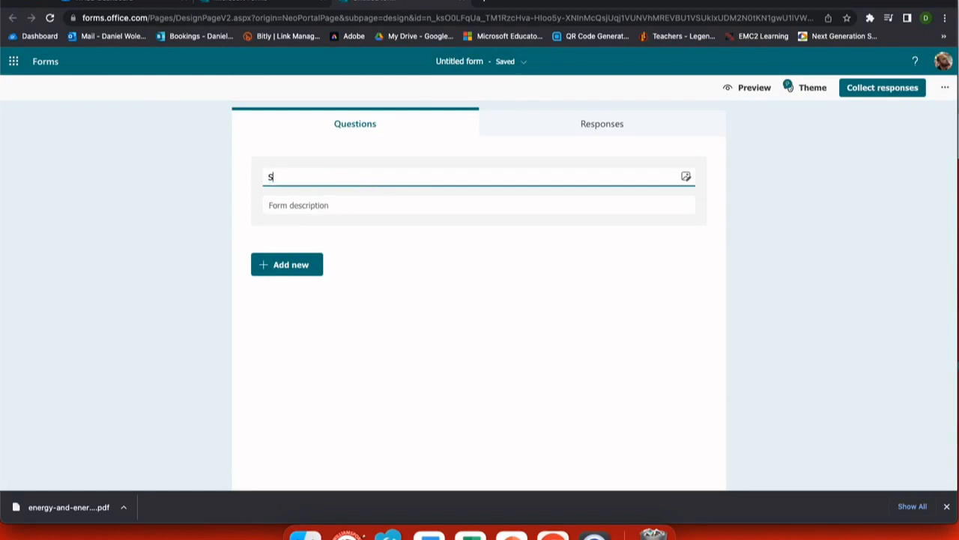
pyautogui.write('tudent form')
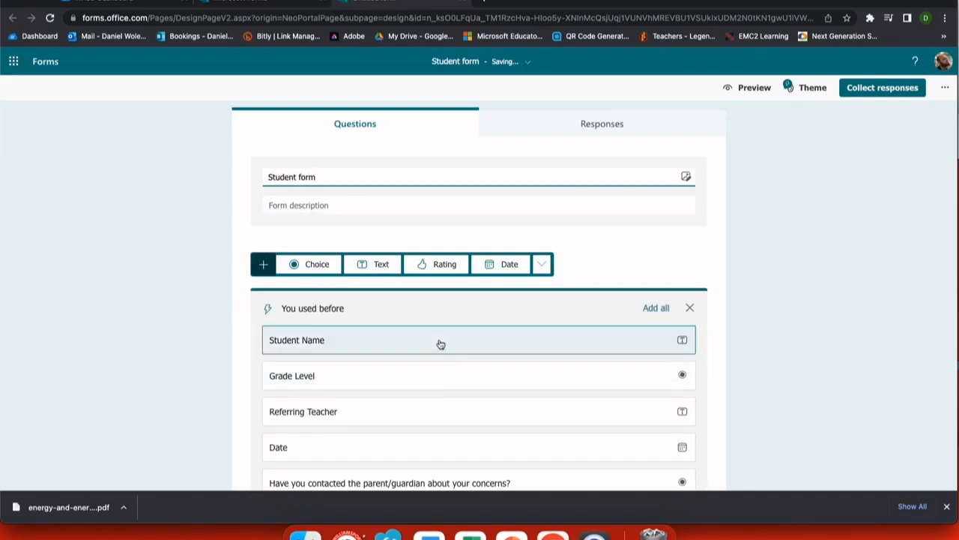
# Replace the form's title with "Math".
pyautogui.tripleClick(344, 176)
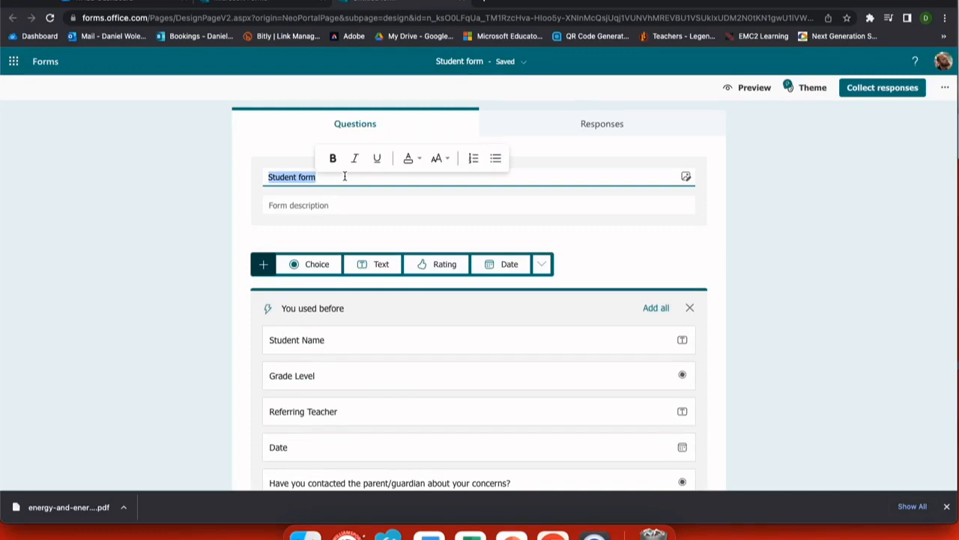
pyautogui.write('Math ')
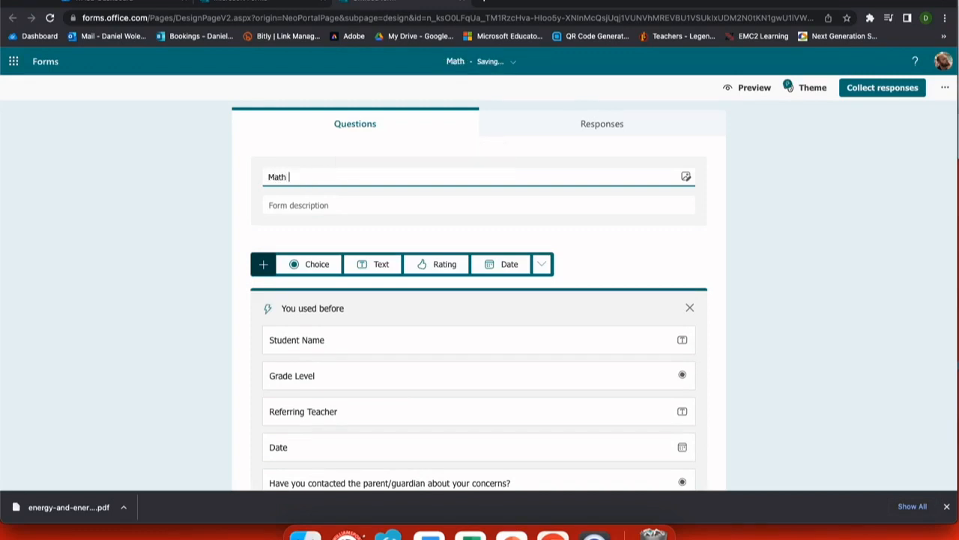
pyautogui.write('preference')
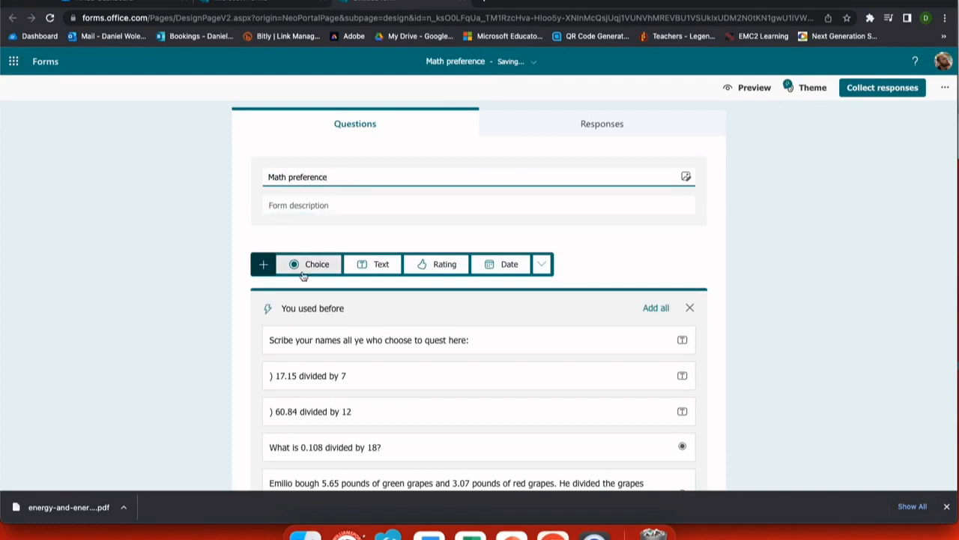
pyautogui.doubleClick(318, 176)
pyautogui.press('BackSpace')
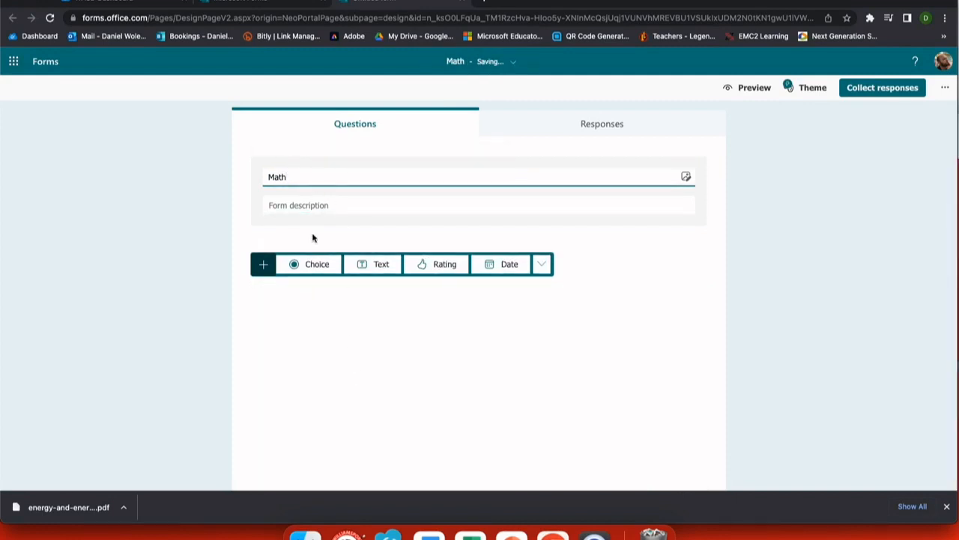
# Add the previously used question about Marcus buying 0.3 pound of sliced meat to the form.
pyautogui.scroll(-2, 358, 450)
pyautogui.scroll(-3, 358, 450)
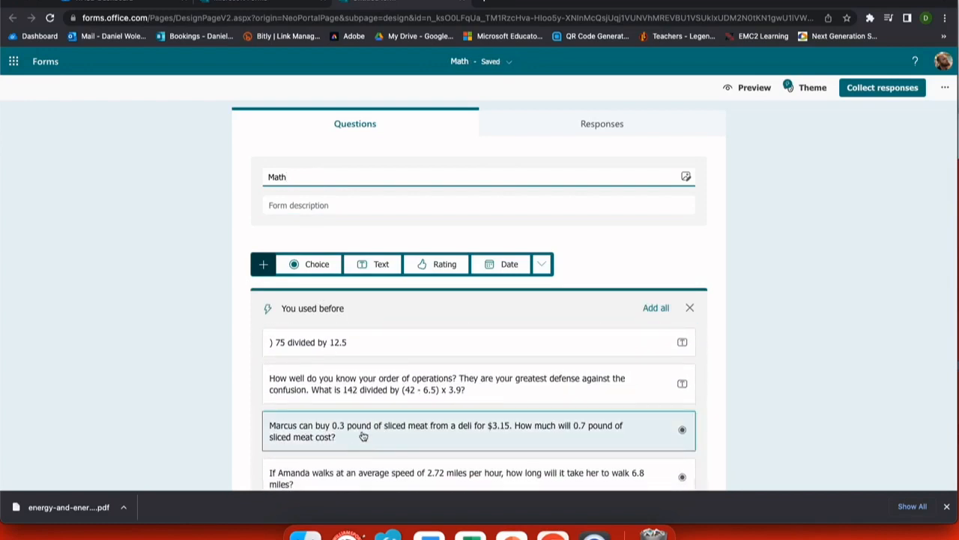
pyautogui.click(364, 428)
pyautogui.scroll(-2, 364, 428)
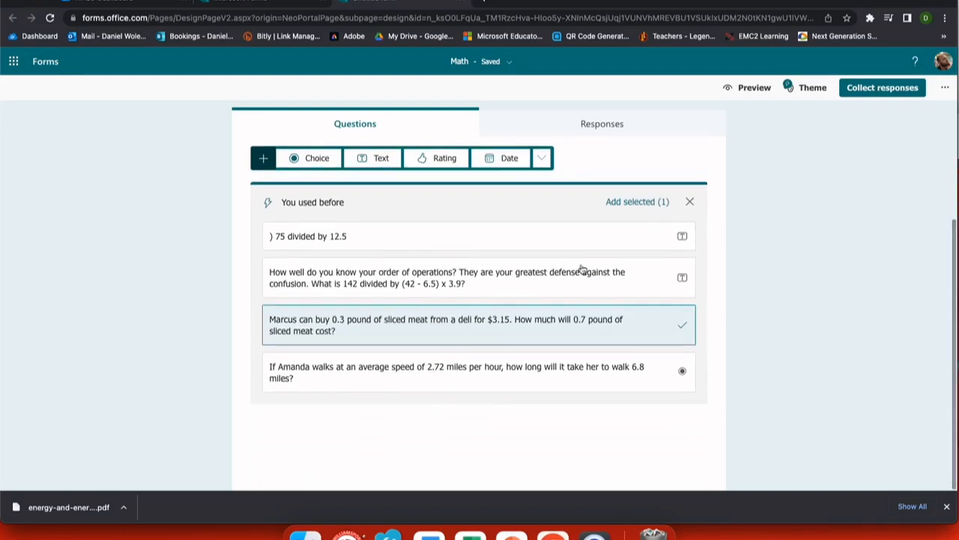
pyautogui.click(632, 204)
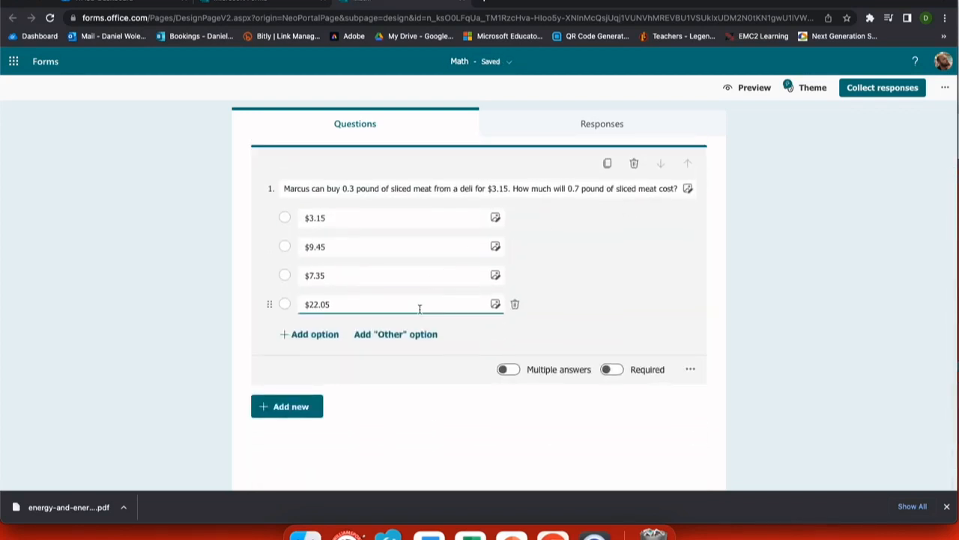
pyautogui.scroll(2, 424, 312)
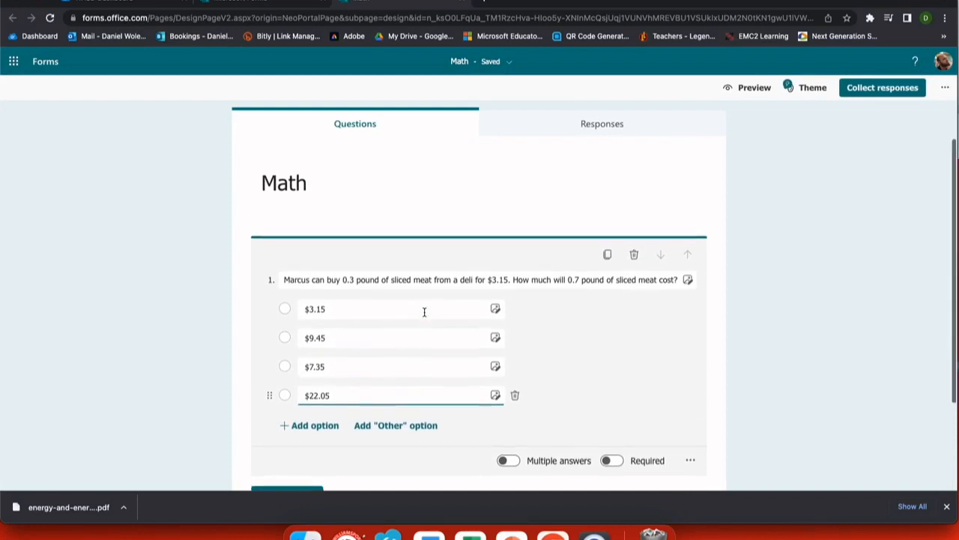
# Add a choice question with the text "Here is my question" below the first question.
pyautogui.scroll(-2, 425, 311)
pyautogui.click(288, 385)
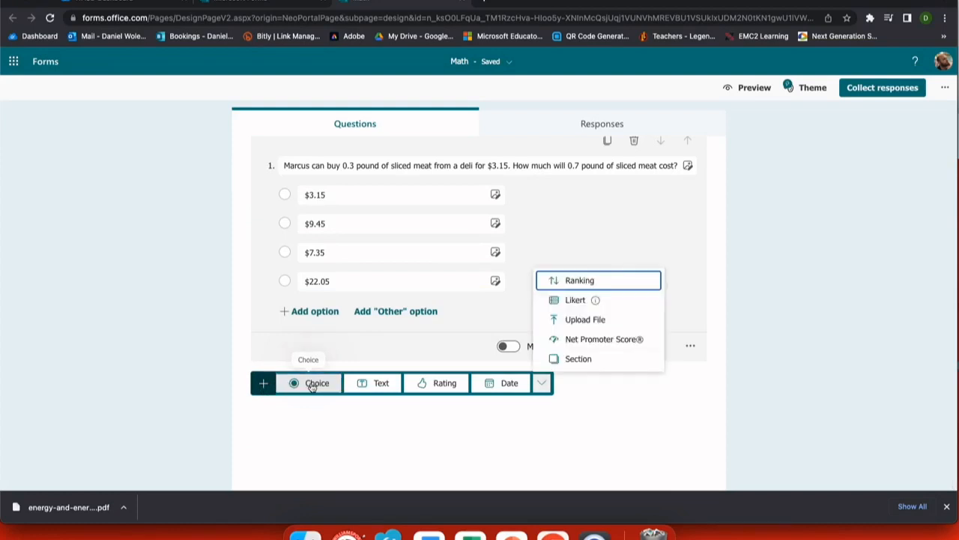
pyautogui.click(304, 384)
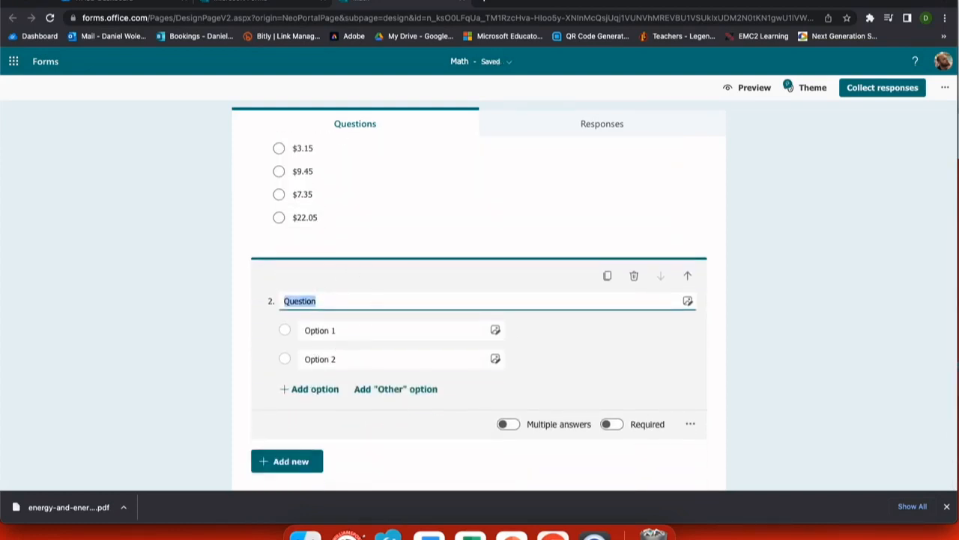
pyautogui.write('Here is my questi')
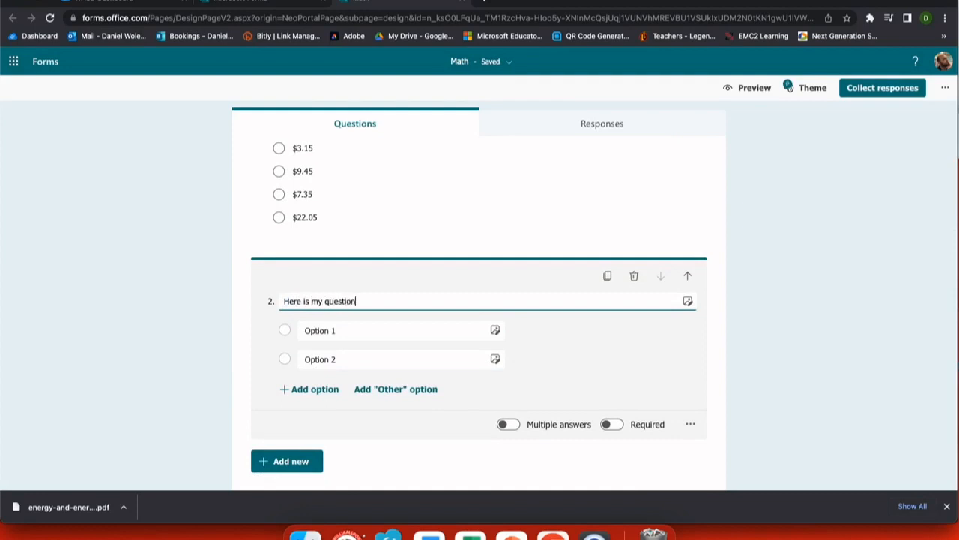
# Fill the second question's answers with A, B and C, and include an "Other" option.
pyautogui.click(349, 332)
pyautogui.write('A')
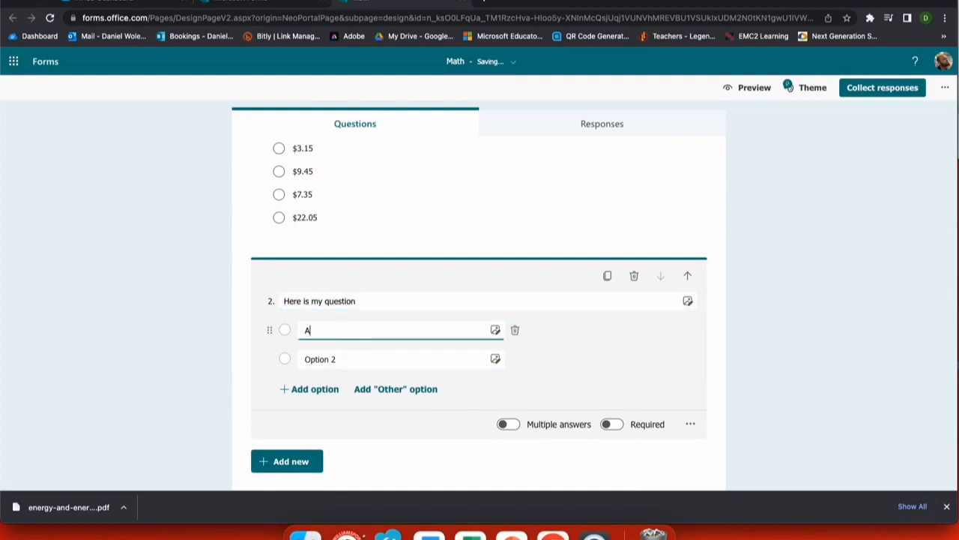
pyautogui.click(349, 356)
pyautogui.write('B')
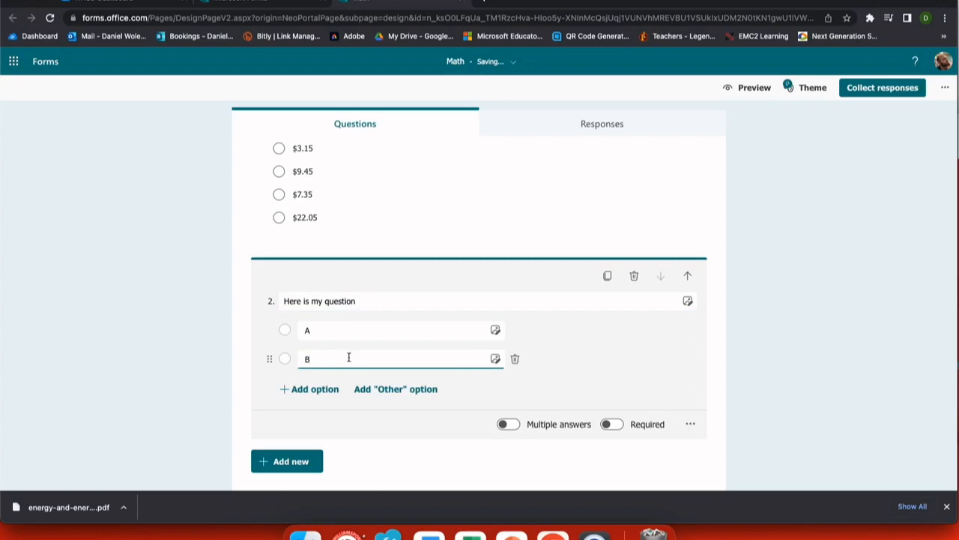
pyautogui.click(313, 390)
pyautogui.write('C')
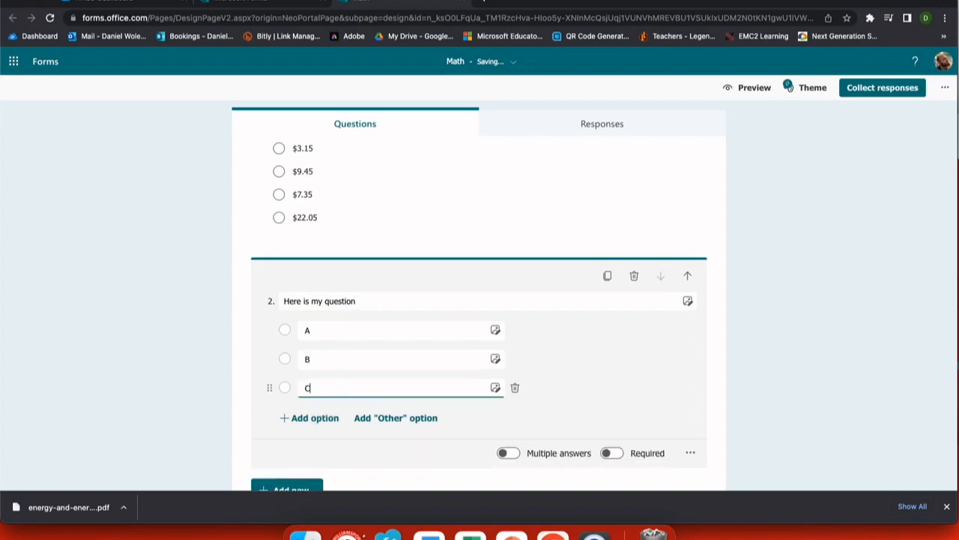
pyautogui.click(382, 421)
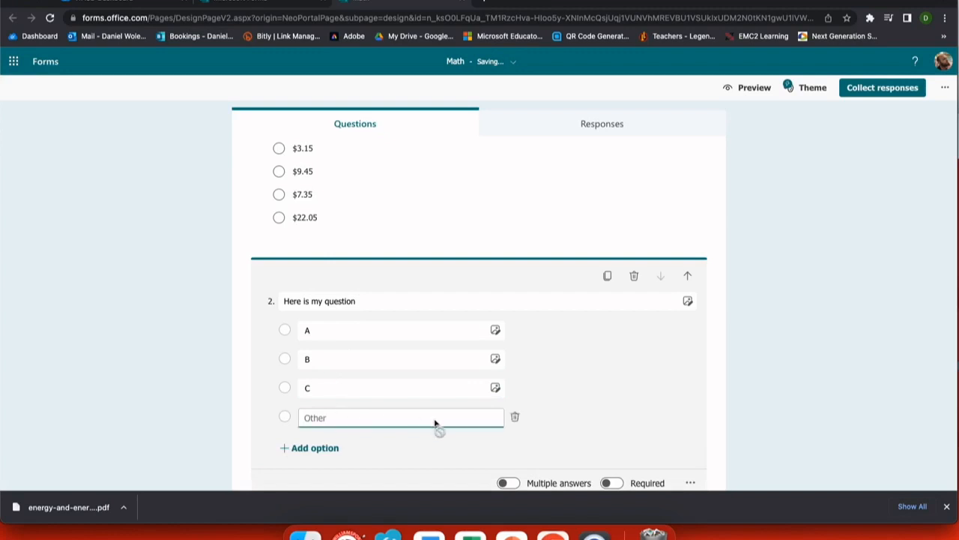
# Allow multiple answers on the second question with at most 3 selections, and make the question required.
pyautogui.scroll(-2, 435, 424)
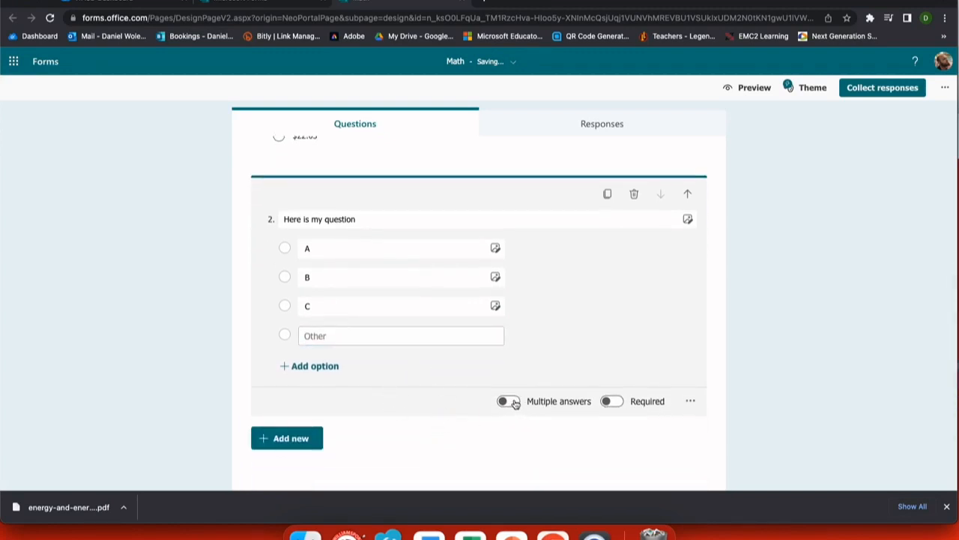
pyautogui.click(510, 401)
pyautogui.click(424, 398)
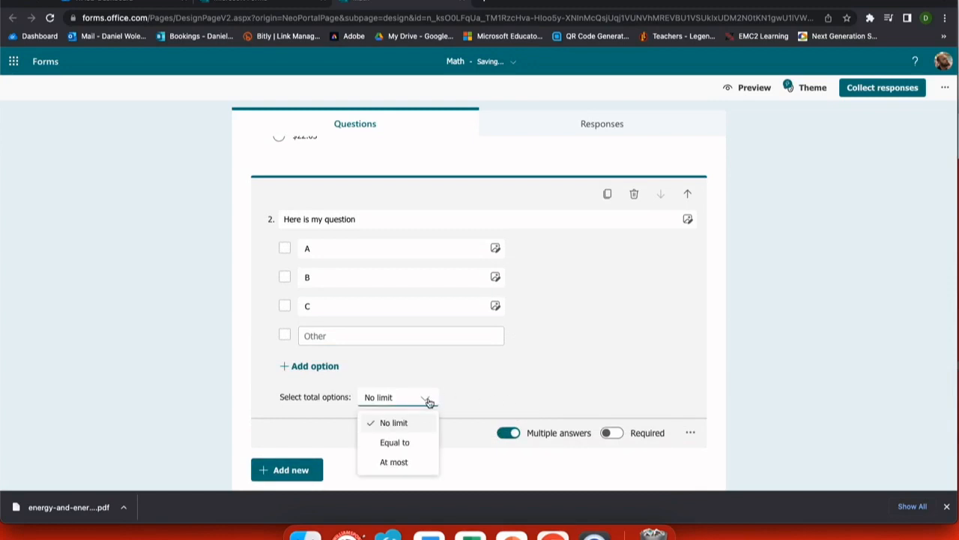
pyautogui.click(412, 442)
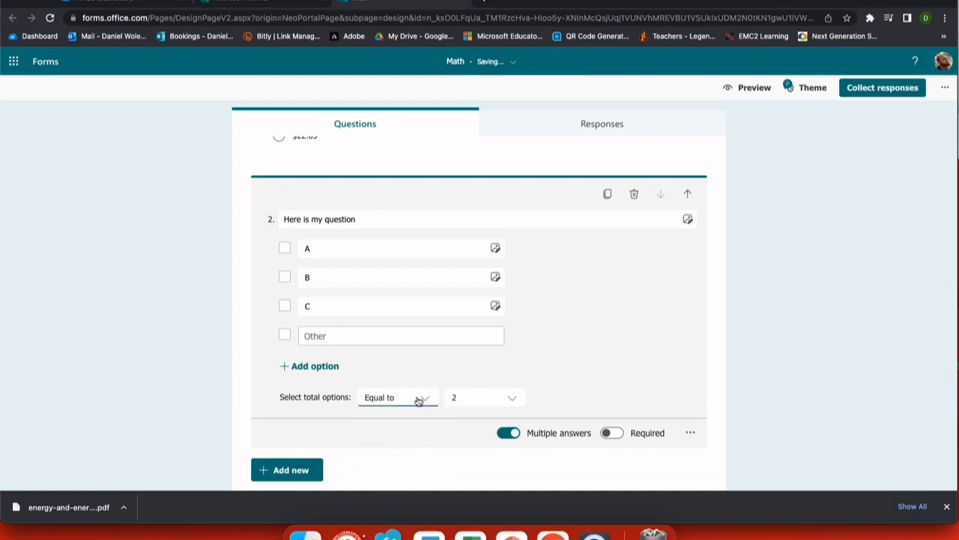
pyautogui.click(418, 399)
pyautogui.click(410, 459)
pyautogui.click(515, 396)
pyautogui.click(496, 442)
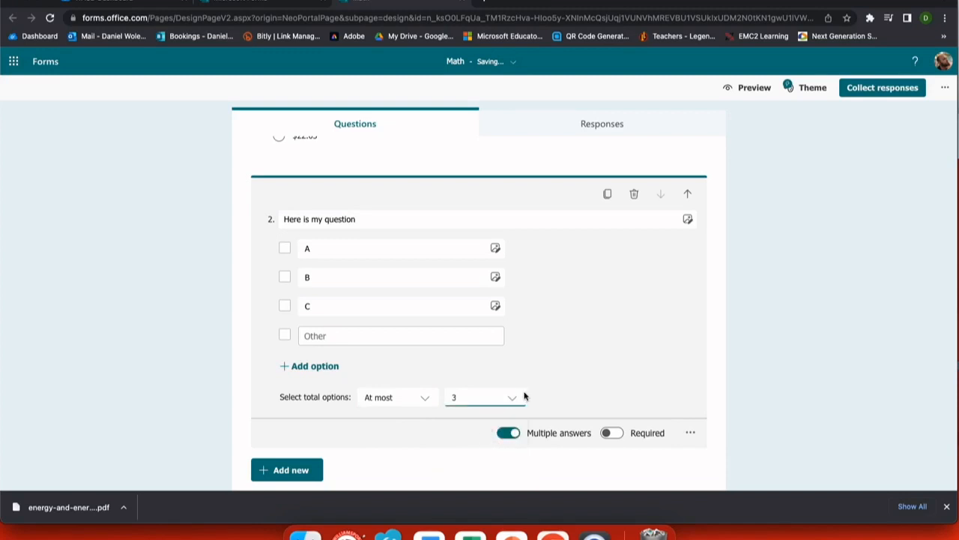
pyautogui.click(613, 433)
# Open image insertion for the second question and examine the OneDrive and upload sources.
pyautogui.click(688, 220)
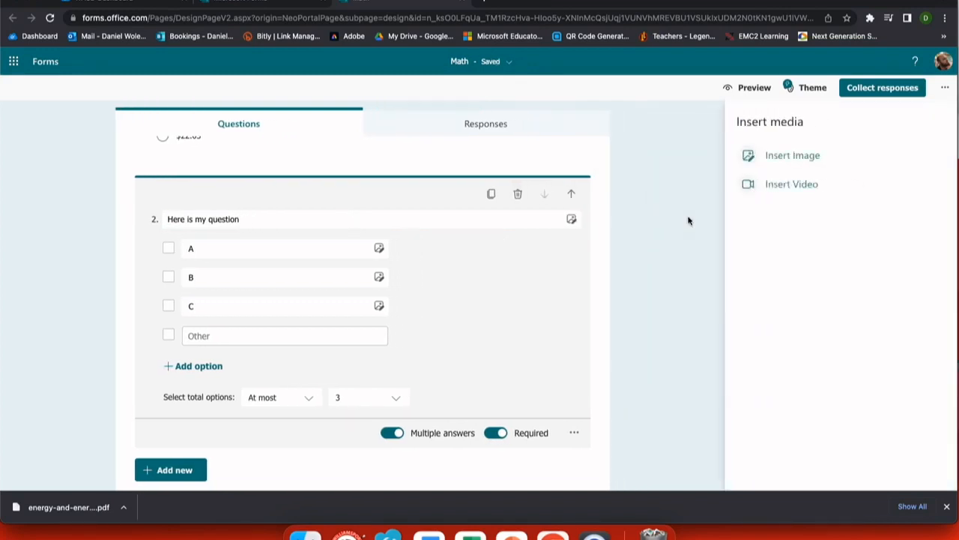
pyautogui.click(786, 157)
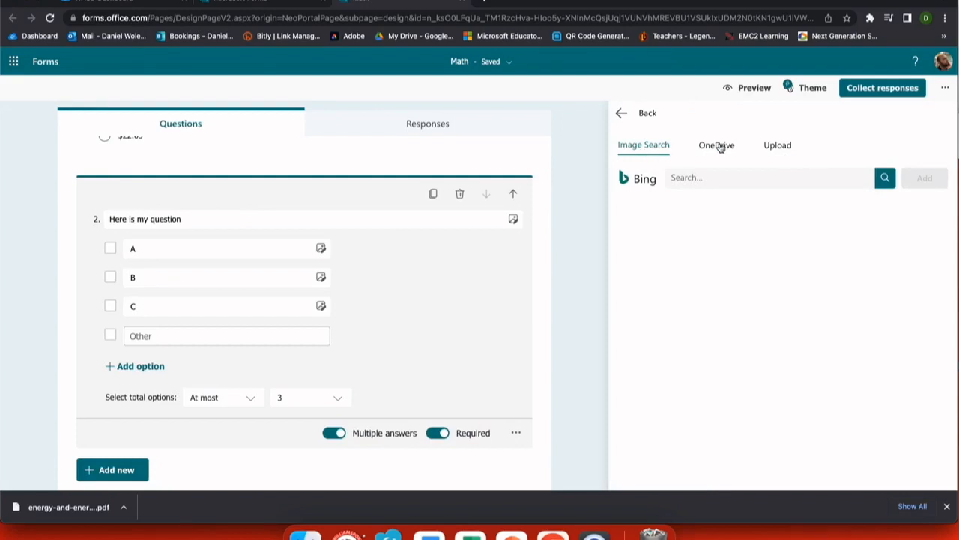
pyautogui.click(719, 147)
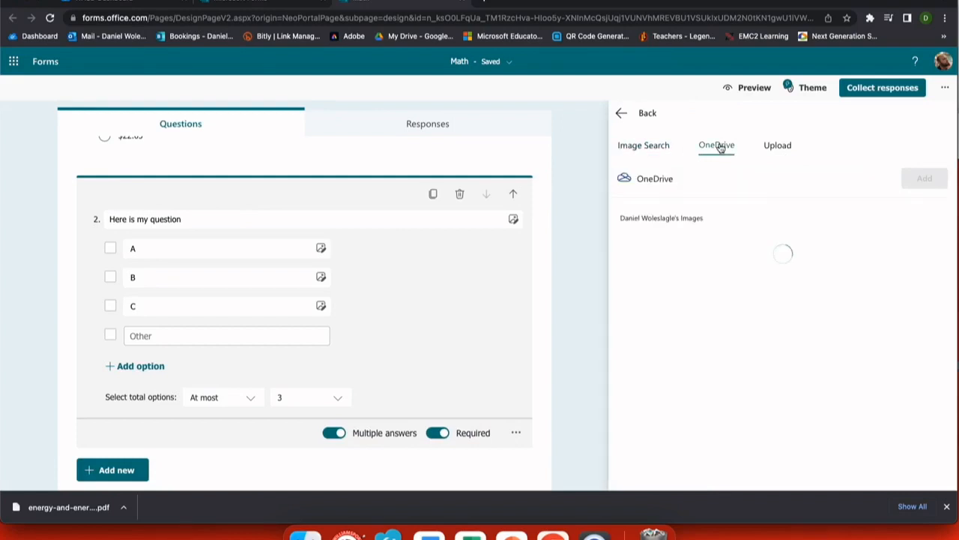
pyautogui.click(770, 150)
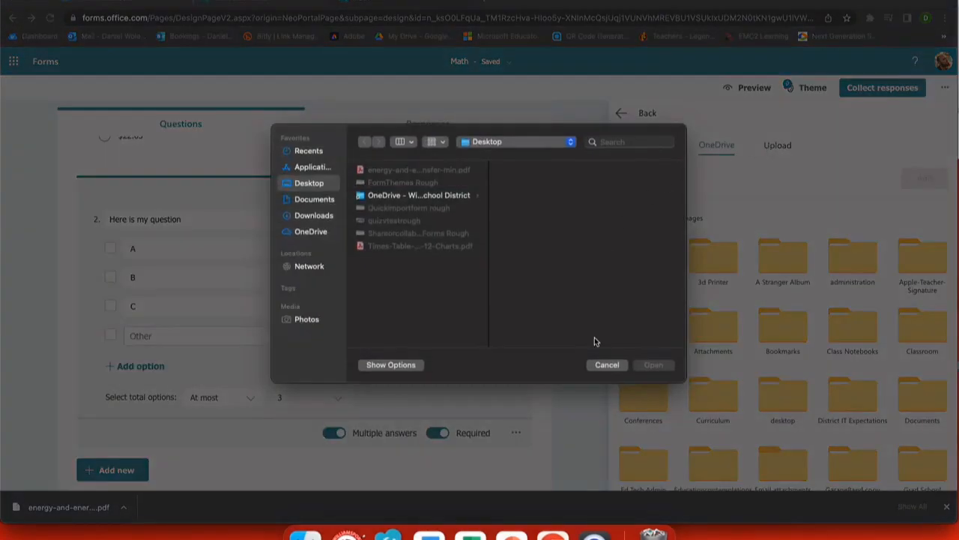
pyautogui.click(608, 364)
# Search Bing images for "Question".
pyautogui.click(643, 145)
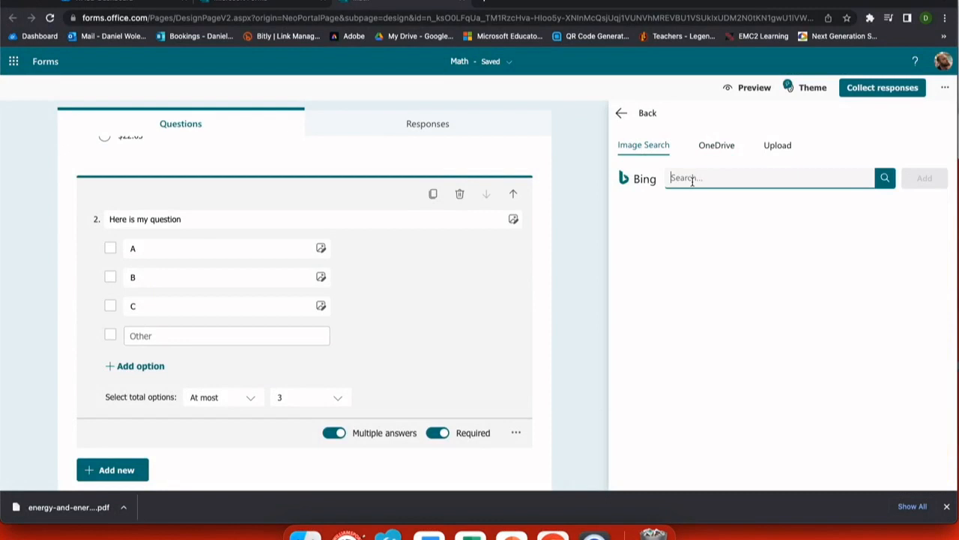
pyautogui.write('Question')
pyautogui.press('Return')
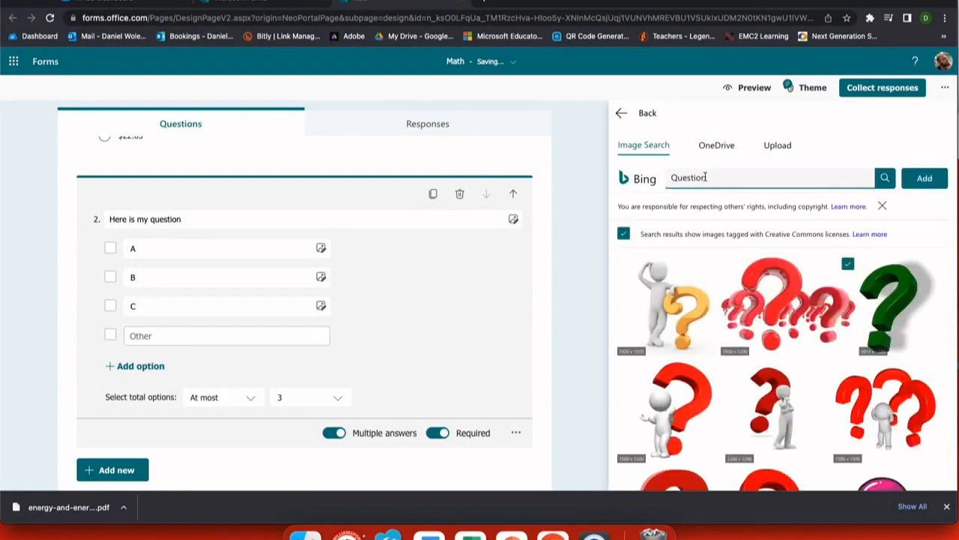
# Search Bing images for "person" and add the photo of the suited man with small figures on his shoulders to the second question.
pyautogui.doubleClick(706, 177)
pyautogui.write('person')
pyautogui.press('Return')
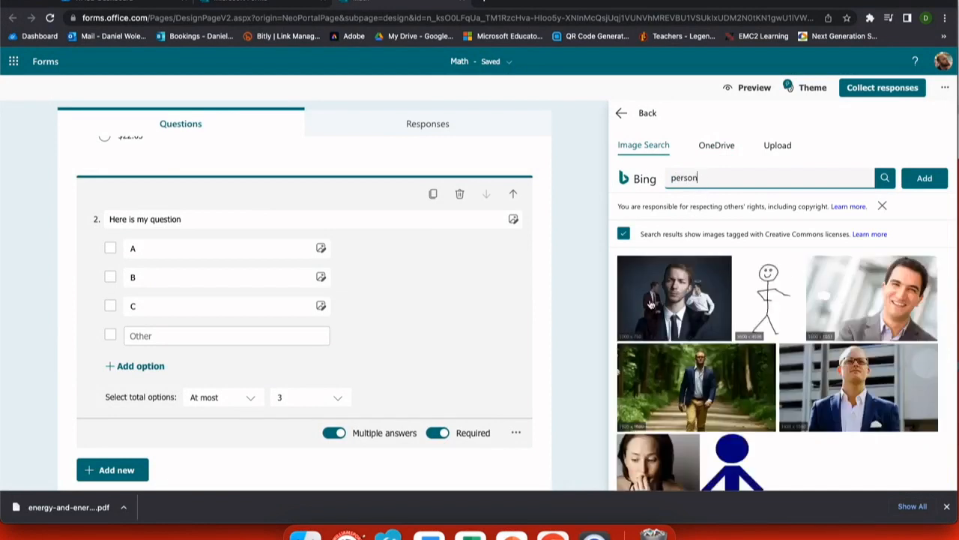
pyautogui.click(670, 309)
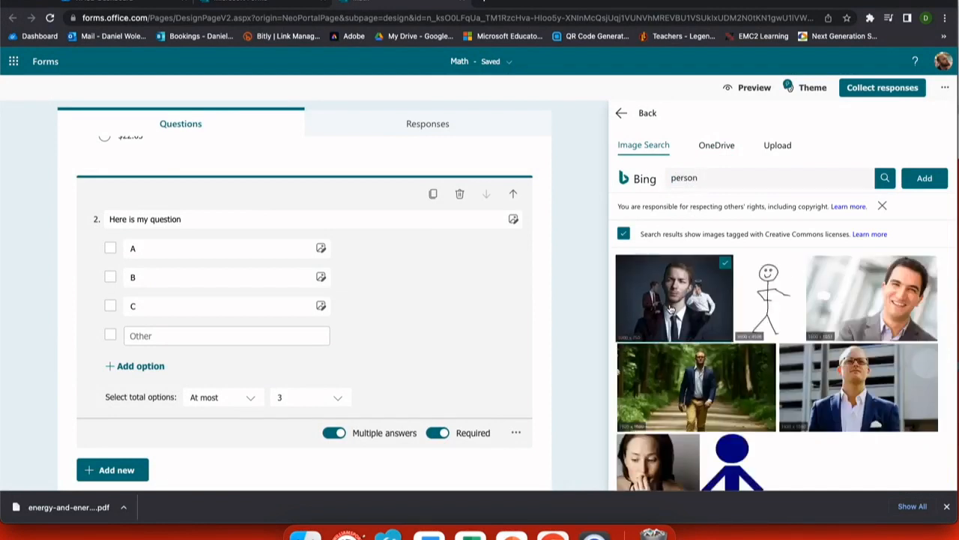
pyautogui.click(924, 178)
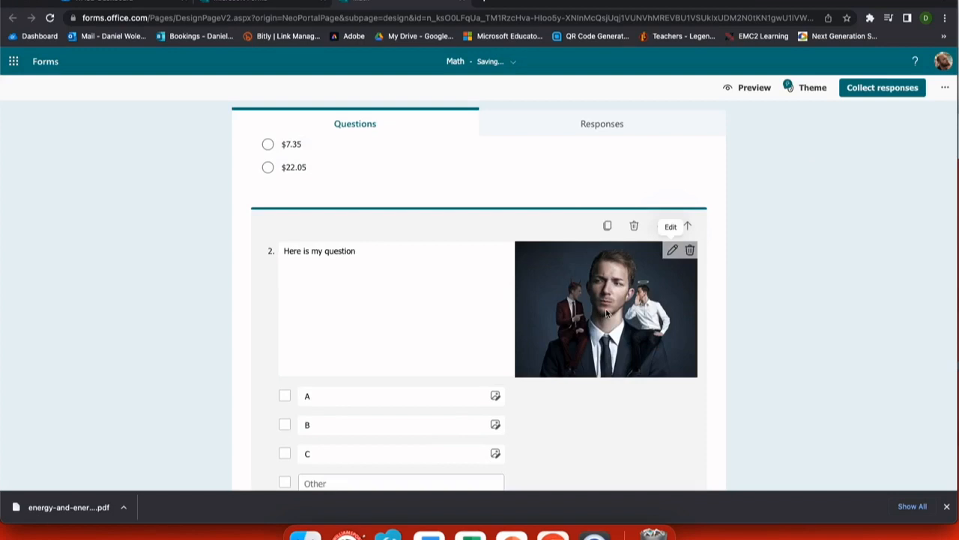
pyautogui.click(410, 299)
pyautogui.scroll(-3, 410, 299)
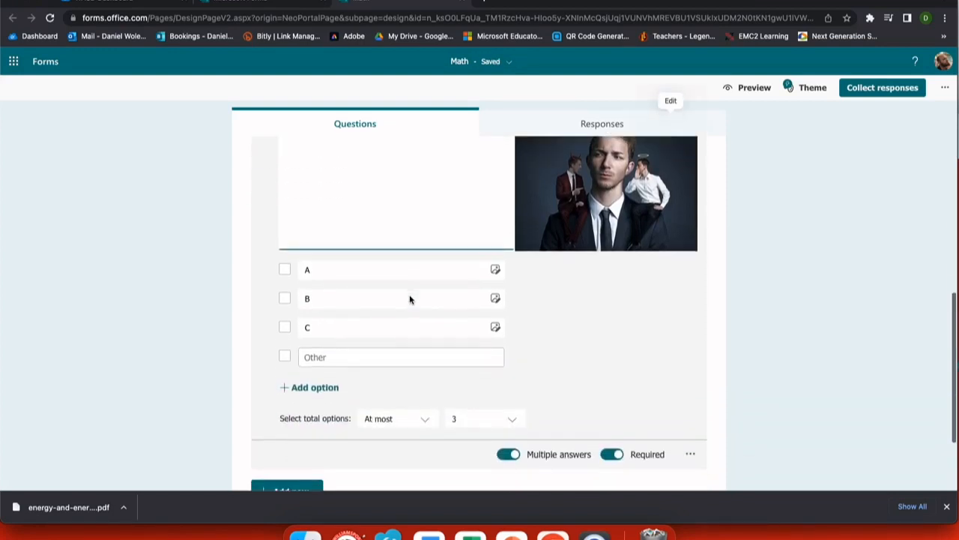
pyautogui.scroll(-2, 412, 297)
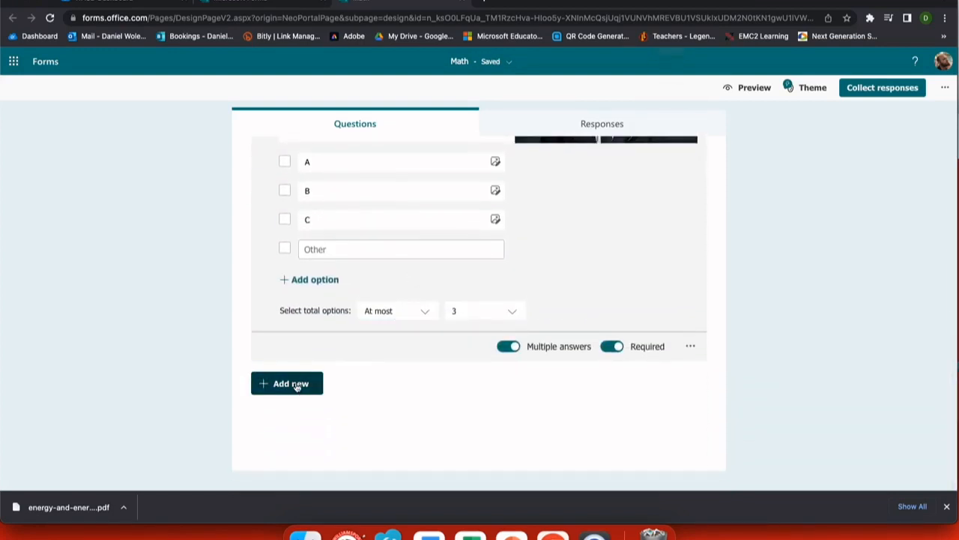
# Add a text question reading "Here is a text question." after the second question.
pyautogui.click(296, 386)
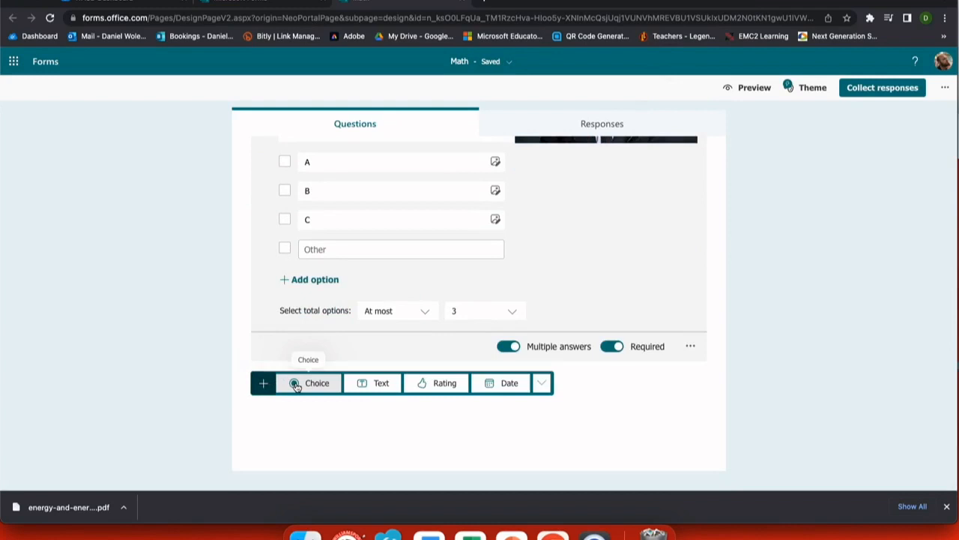
pyautogui.click(376, 384)
pyautogui.write('Here is a text question.')
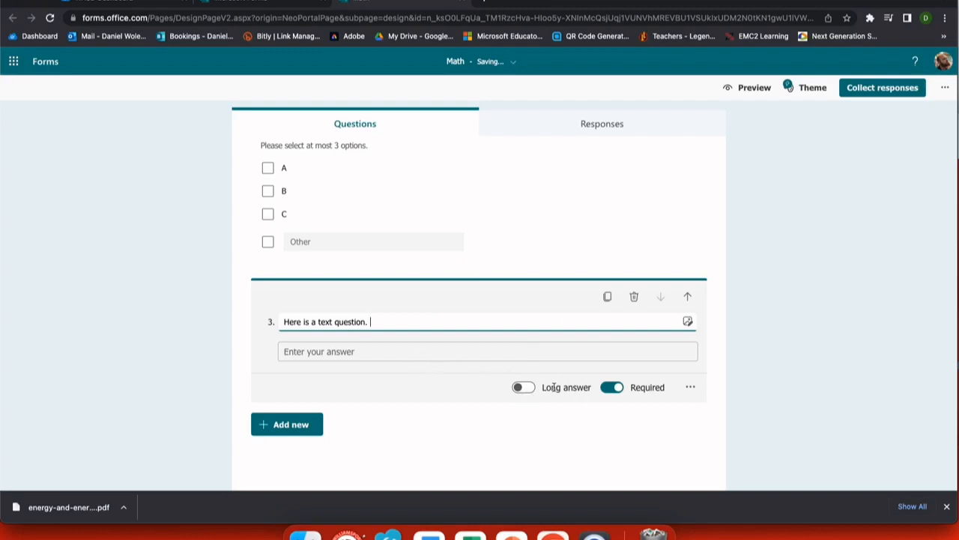
# Try the long-answer setting on the text question, restore the short answer, and view the question's additional settings.
pyautogui.click(527, 388)
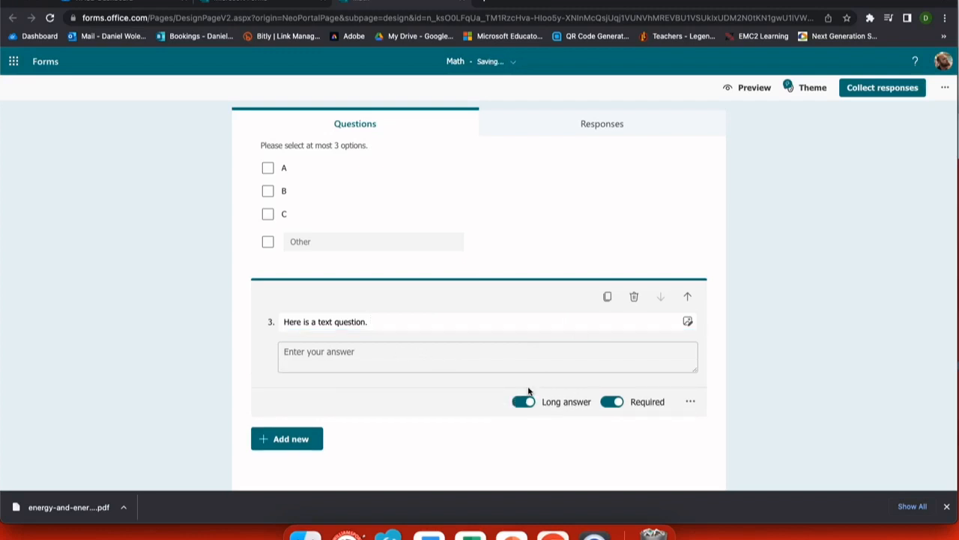
pyautogui.click(528, 403)
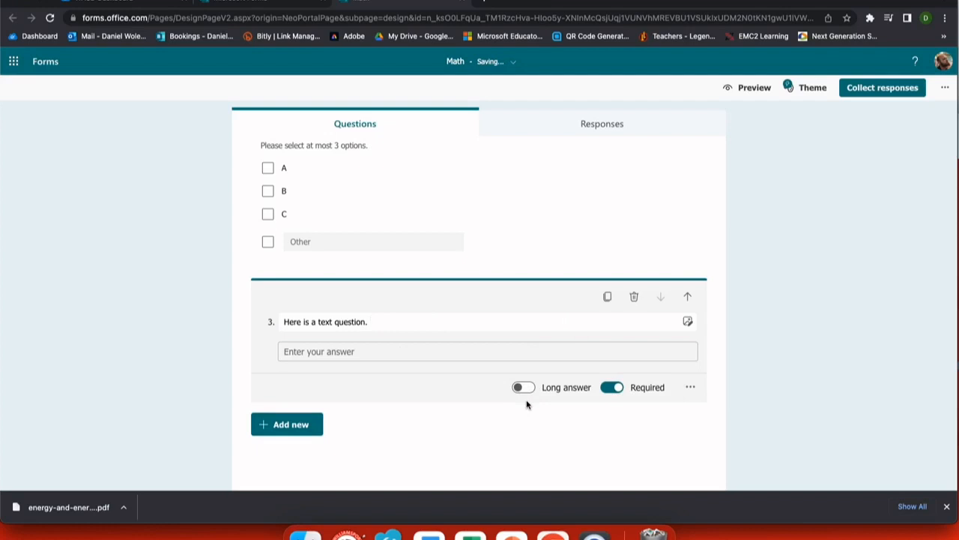
pyautogui.click(690, 389)
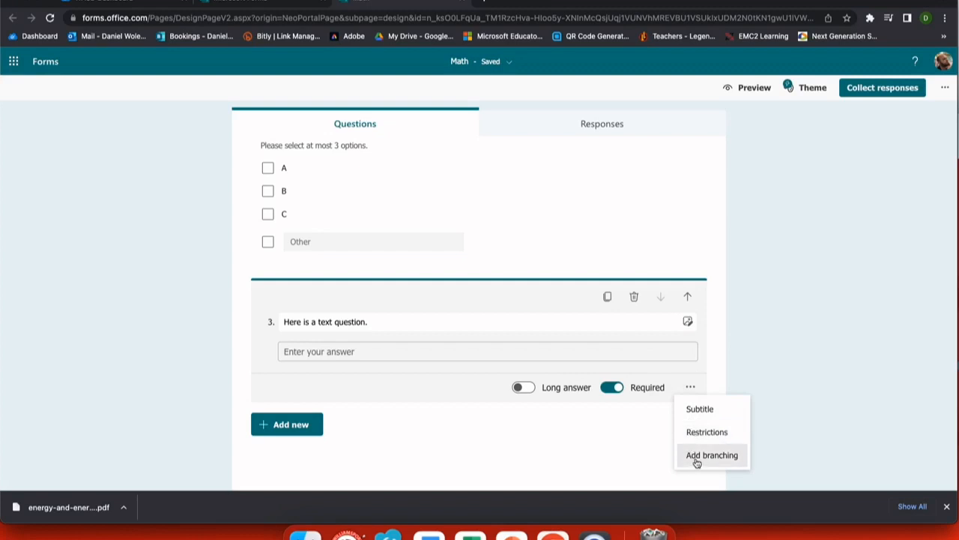
# Add a rating question reading "How do you like this class?" after the text question.
pyautogui.click(287, 424)
pyautogui.click(439, 426)
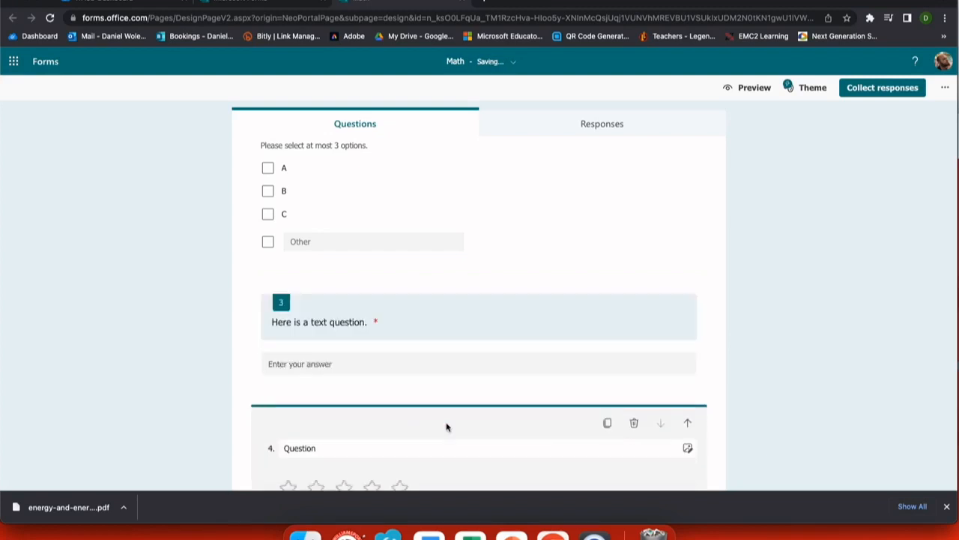
pyautogui.write('How ')
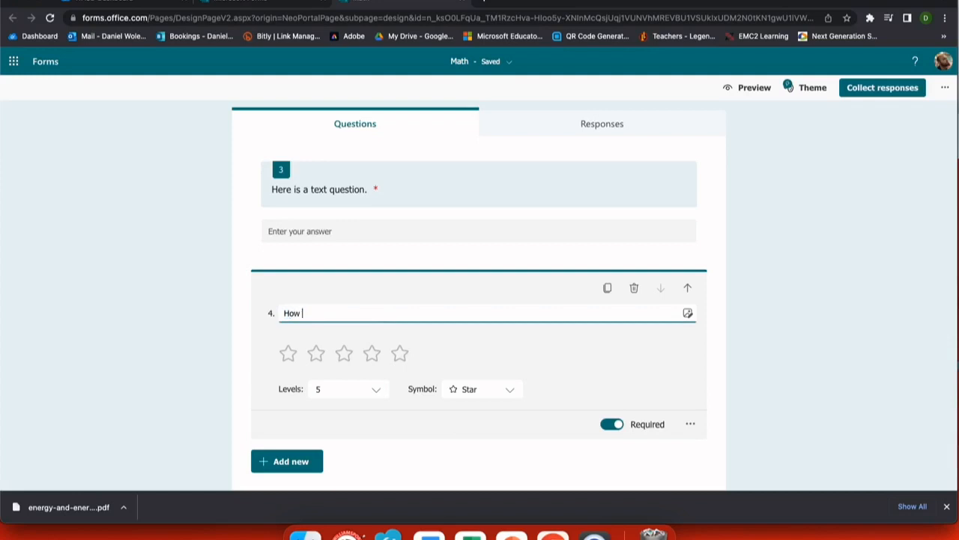
pyautogui.write('do you like this class?')
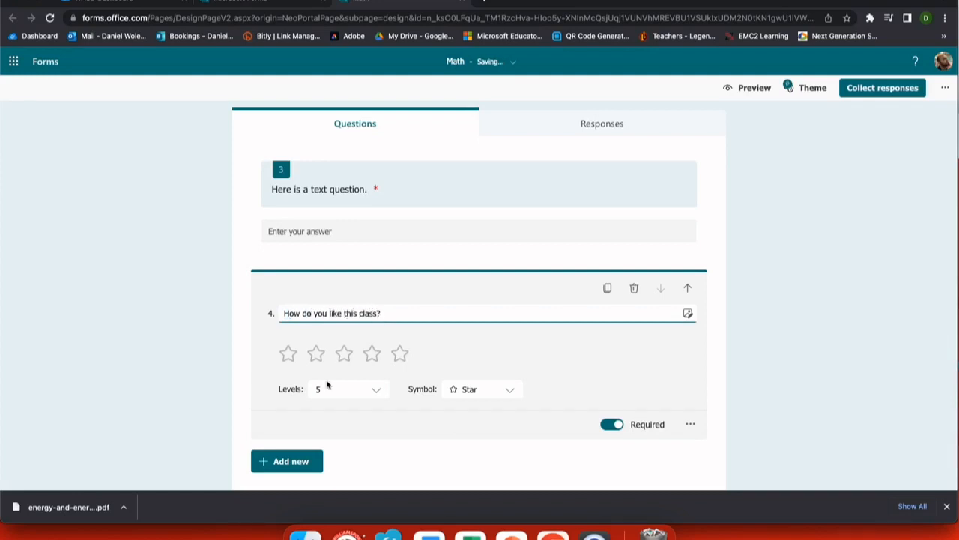
# Try a scale of 10 levels on the class rating question.
pyautogui.click(374, 390)
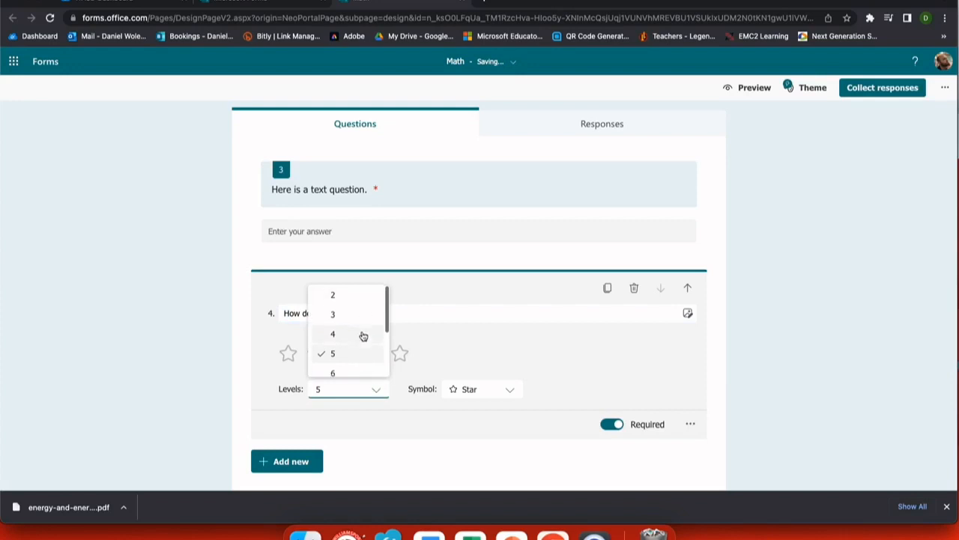
pyautogui.scroll(-3, 363, 336)
pyautogui.click(345, 366)
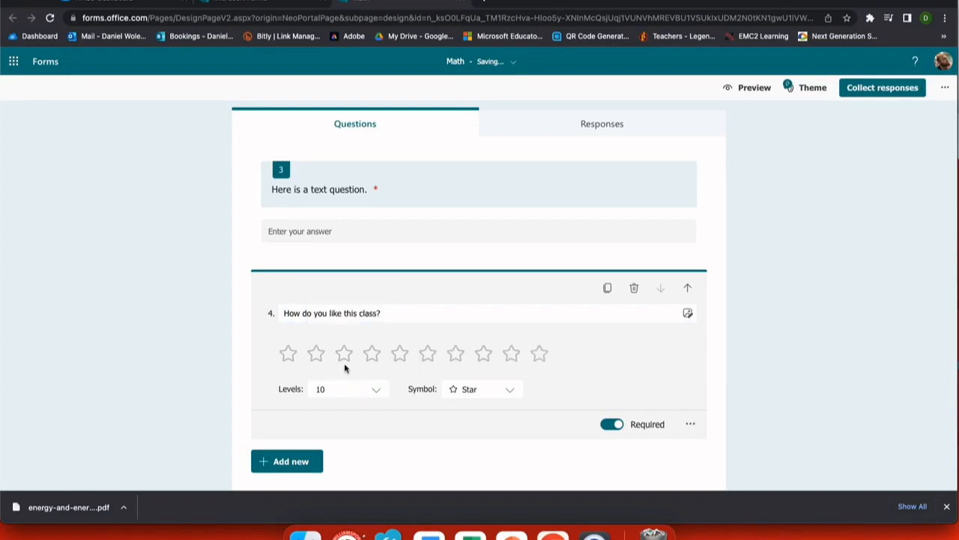
# Set the class rating question's scale to 3 levels.
pyautogui.click(380, 391)
pyautogui.scroll(3, 370, 326)
pyautogui.click(369, 324)
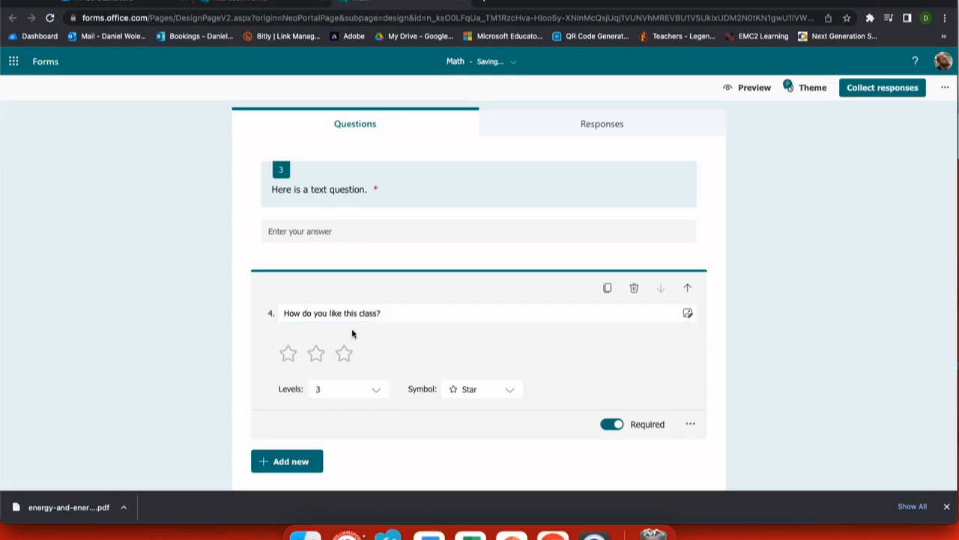
# Try the Number and Heart symbols on the class rating question.
pyautogui.click(511, 390)
pyautogui.click(492, 314)
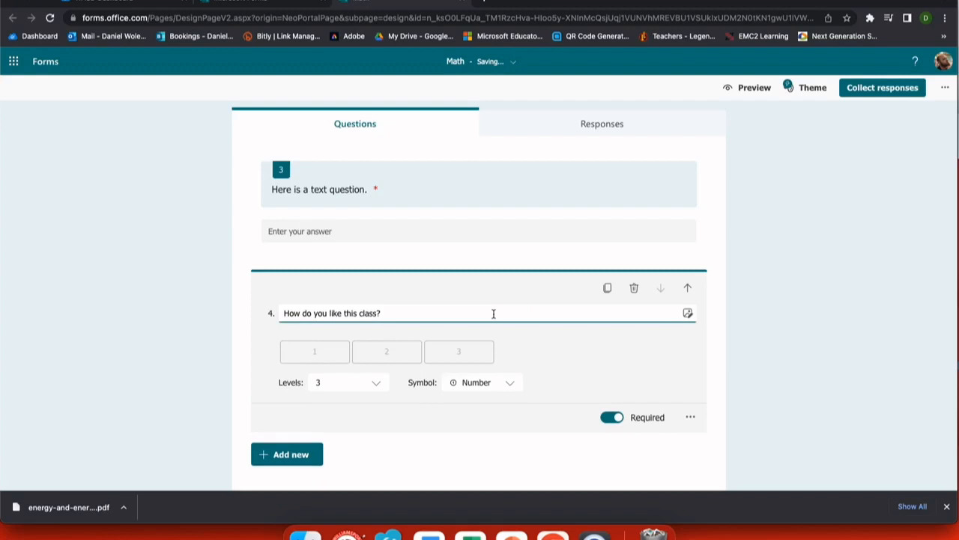
pyautogui.click(498, 386)
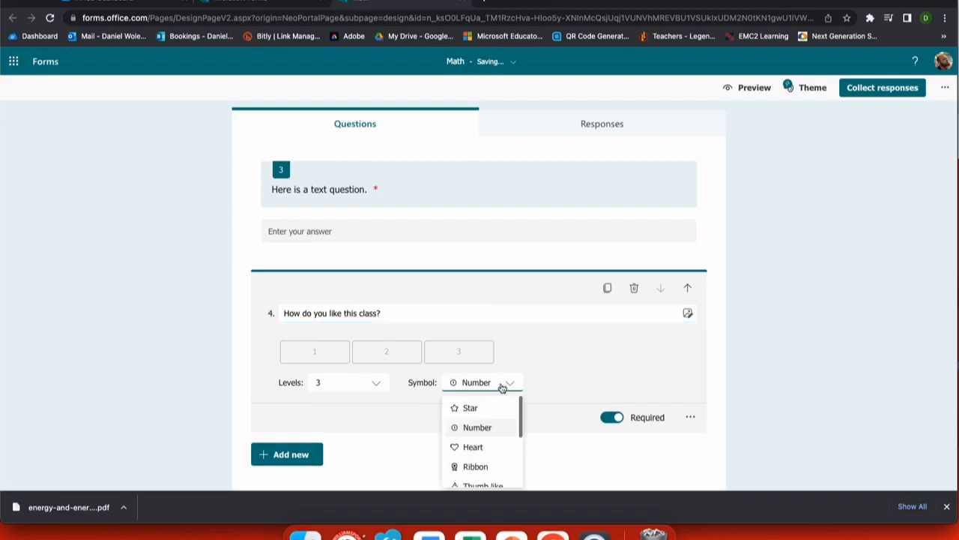
pyautogui.click(491, 445)
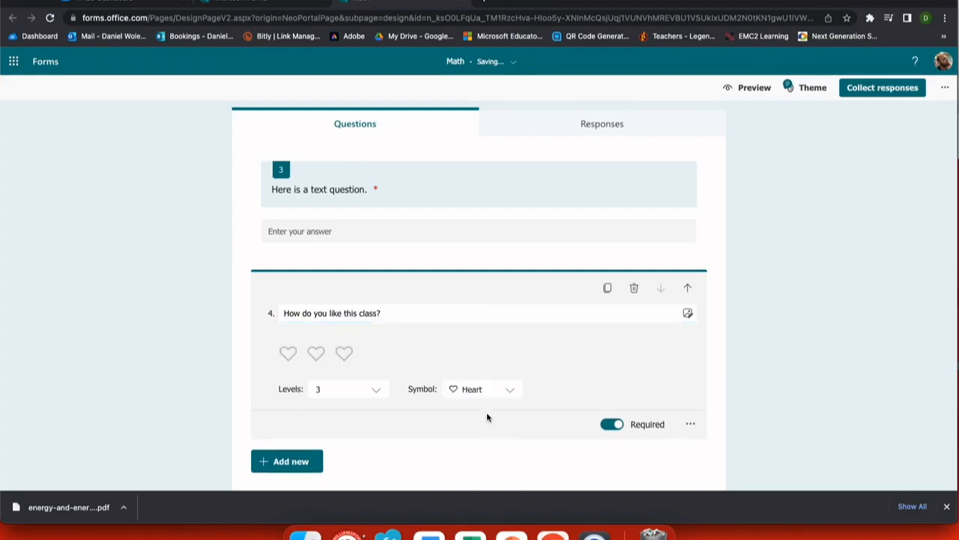
# Set the class rating question's symbol to Thumb like.
pyautogui.click(496, 390)
pyautogui.scroll(-5, 491, 361)
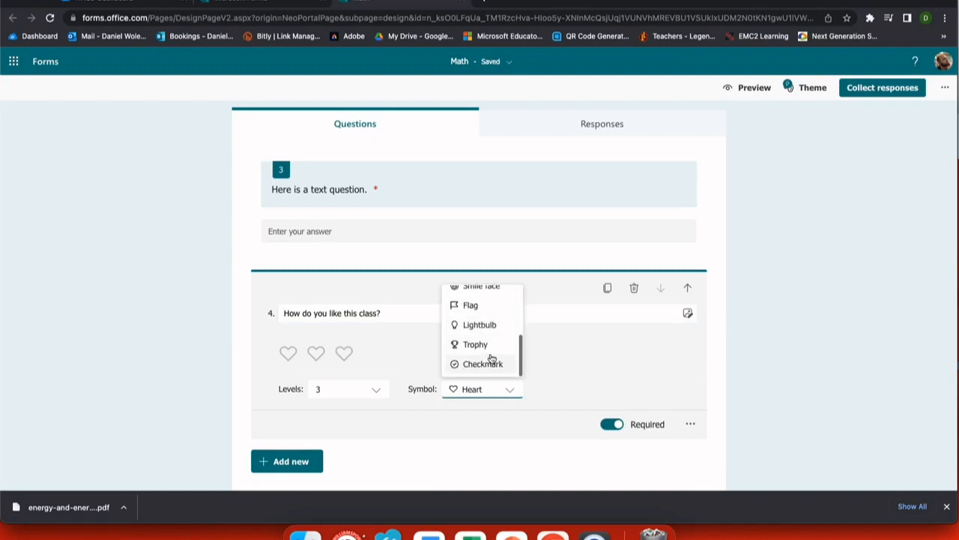
pyautogui.scroll(3, 488, 311)
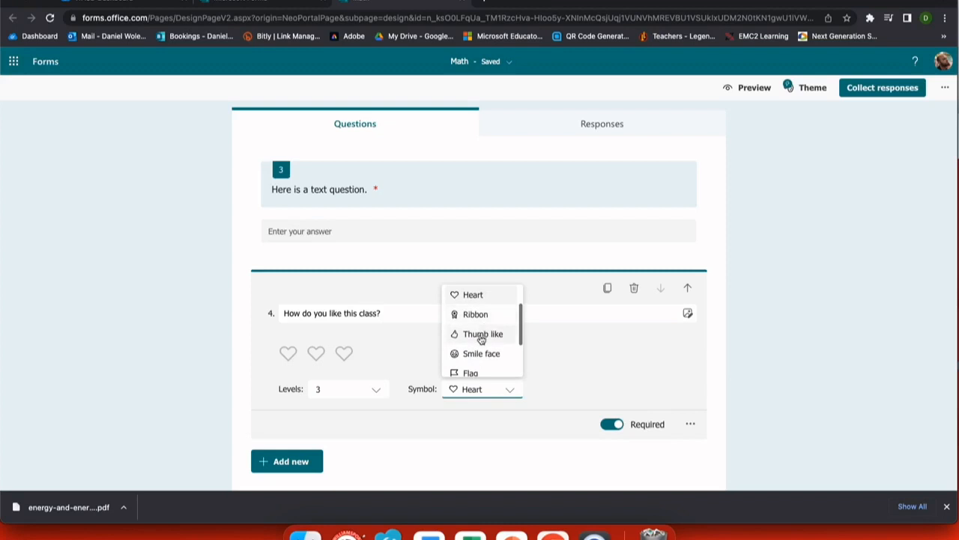
pyautogui.click(481, 335)
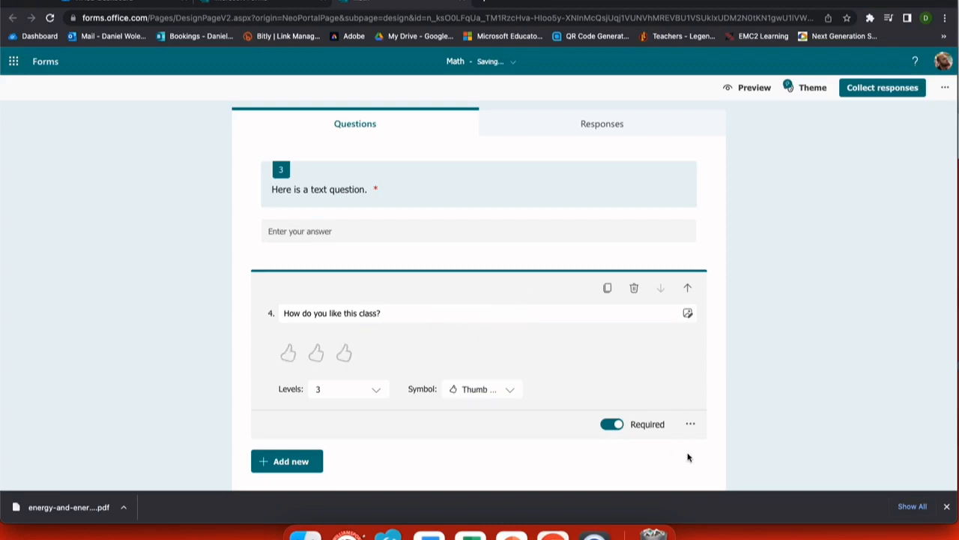
# Add labels to the class rating question: "It's ok" for 1 thumb like and "I love it!" for 3 thumb likes.
pyautogui.click(690, 426)
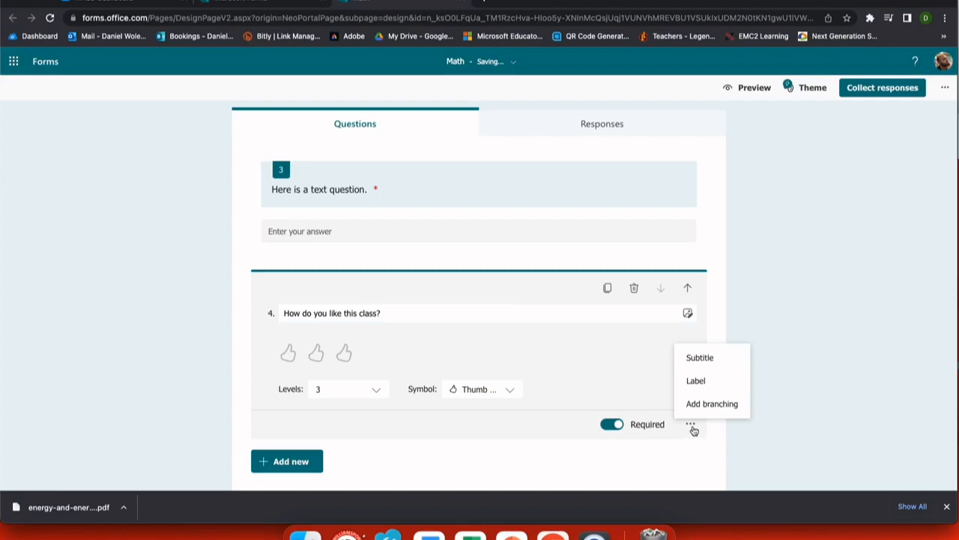
pyautogui.click(695, 380)
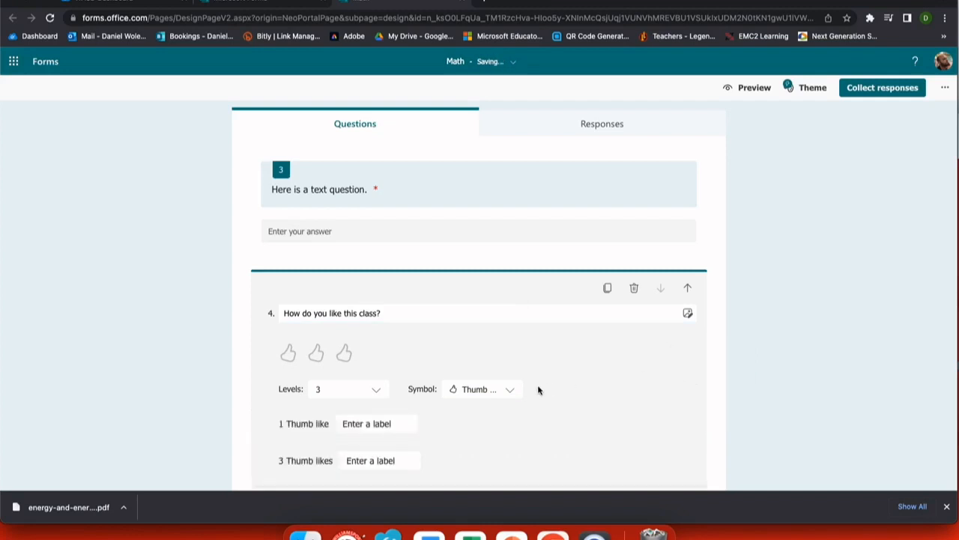
pyautogui.scroll(-2, 538, 389)
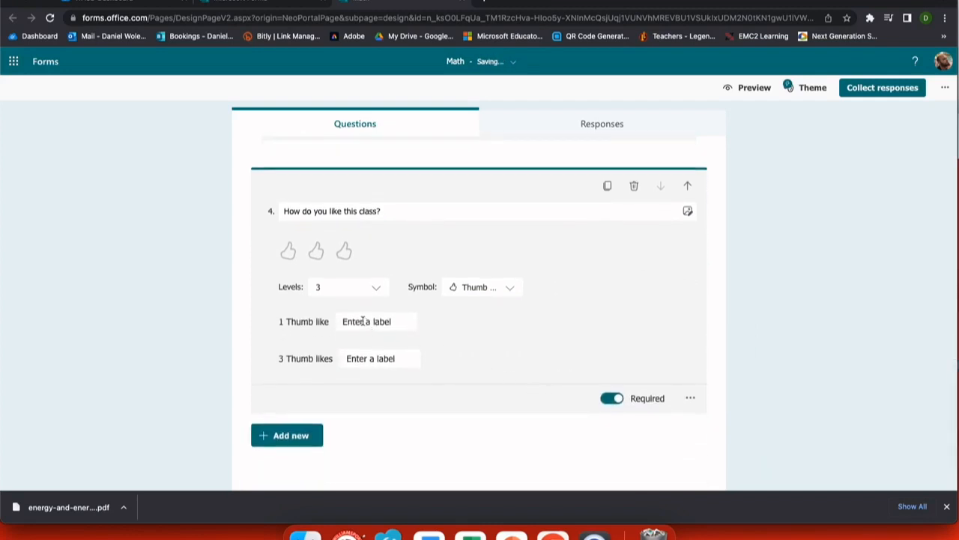
pyautogui.click(391, 321)
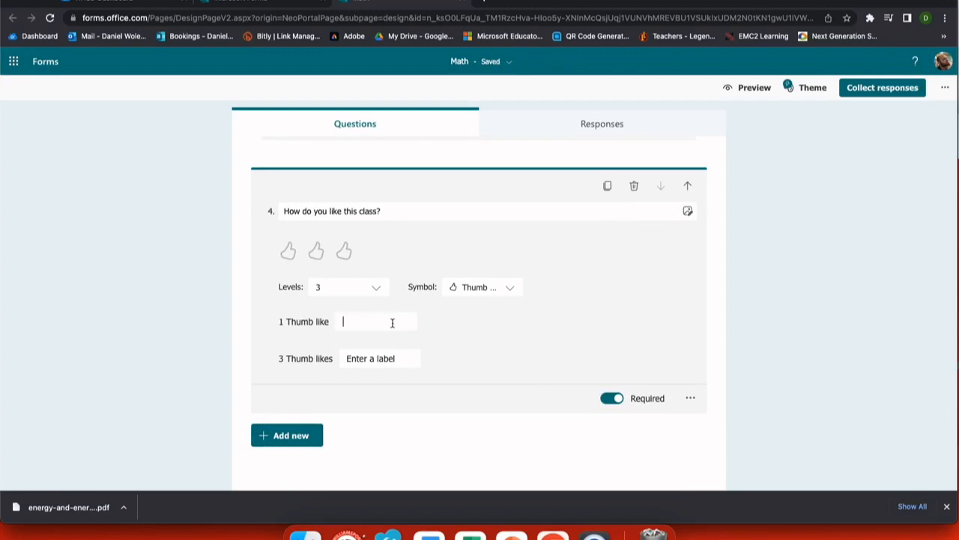
pyautogui.write("It's opk")
pyautogui.press('BackSpace')
pyautogui.press('BackSpace')
pyautogui.write('k')
pyautogui.click(395, 365)
pyautogui.write('I love it!')
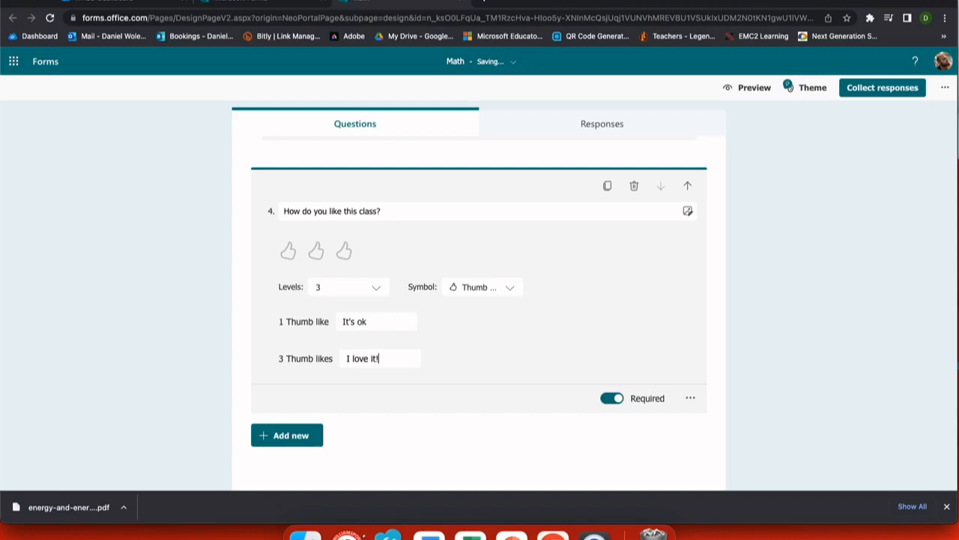
# Add a date question reading "When would you like to schedule your conference?" after the rating question.
pyautogui.click(289, 435)
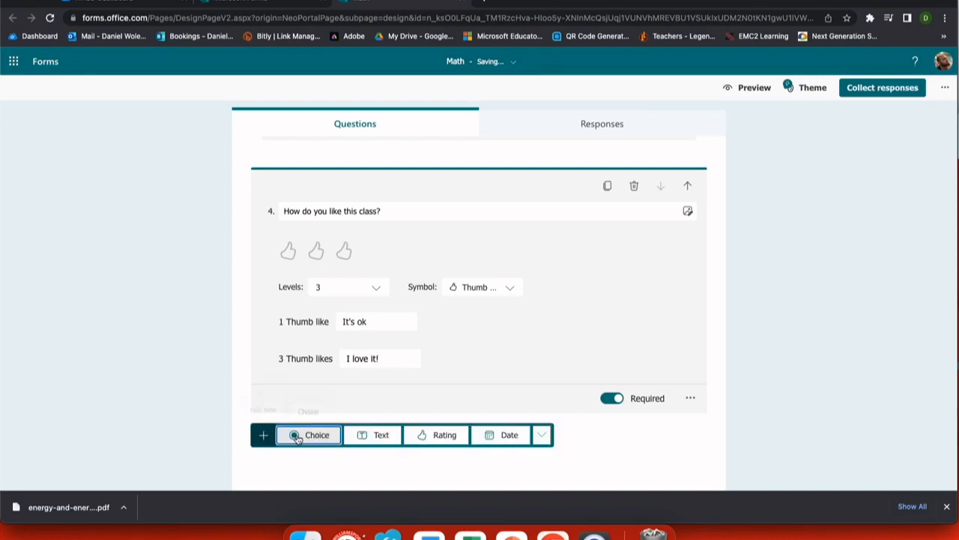
pyautogui.click(507, 435)
pyautogui.write('When would you like to schedule your conference?')
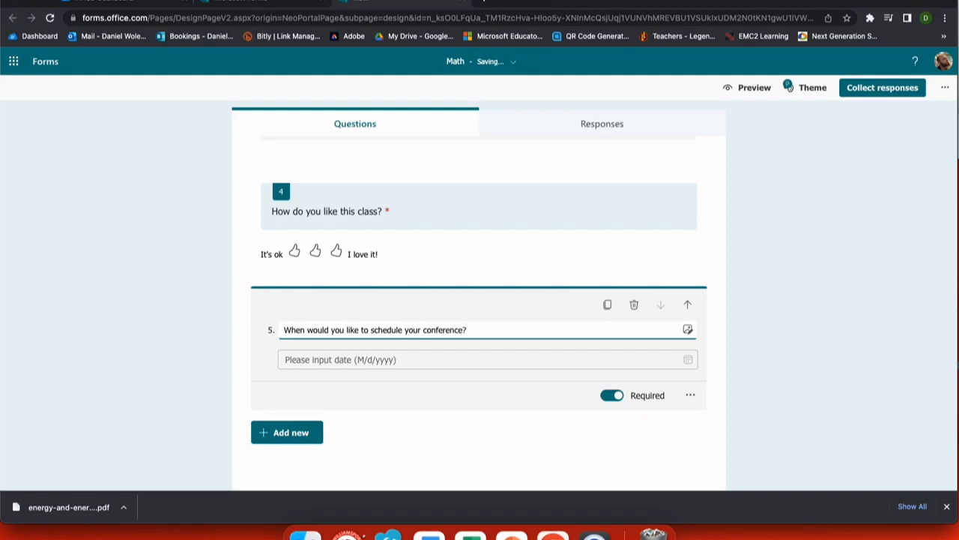
# Add a ranking question reading "Put these in order." after the date question.
pyautogui.click(286, 432)
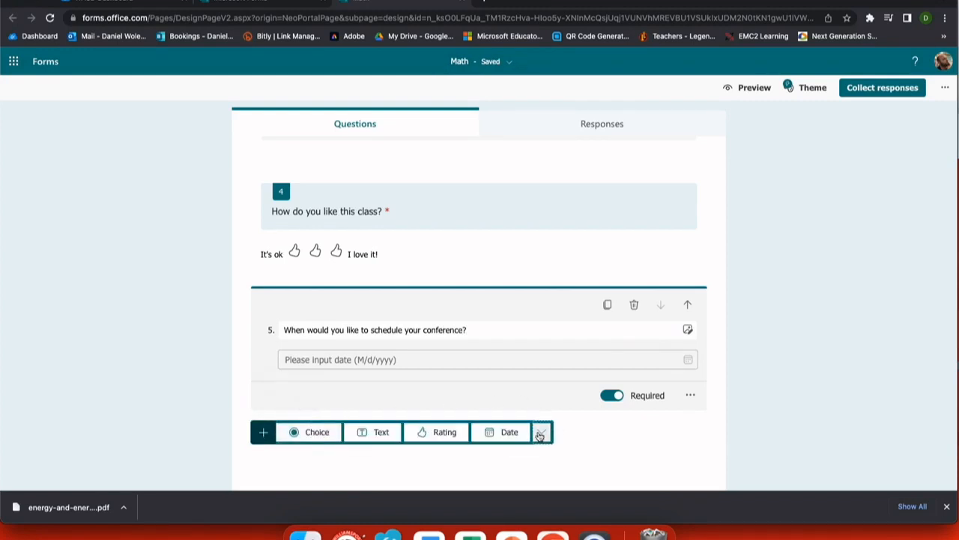
pyautogui.click(541, 432)
pyautogui.click(575, 331)
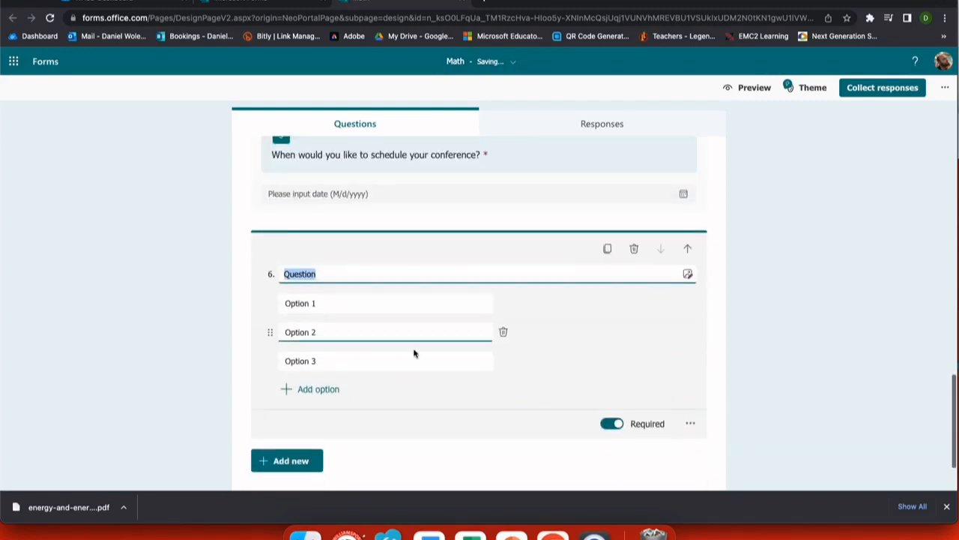
pyautogui.write('Put th')
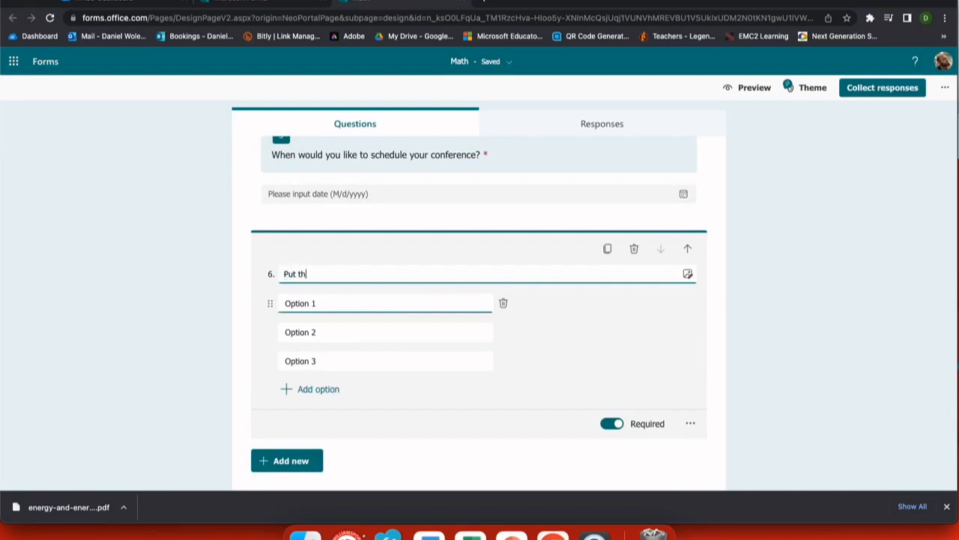
pyautogui.write('ese in order')
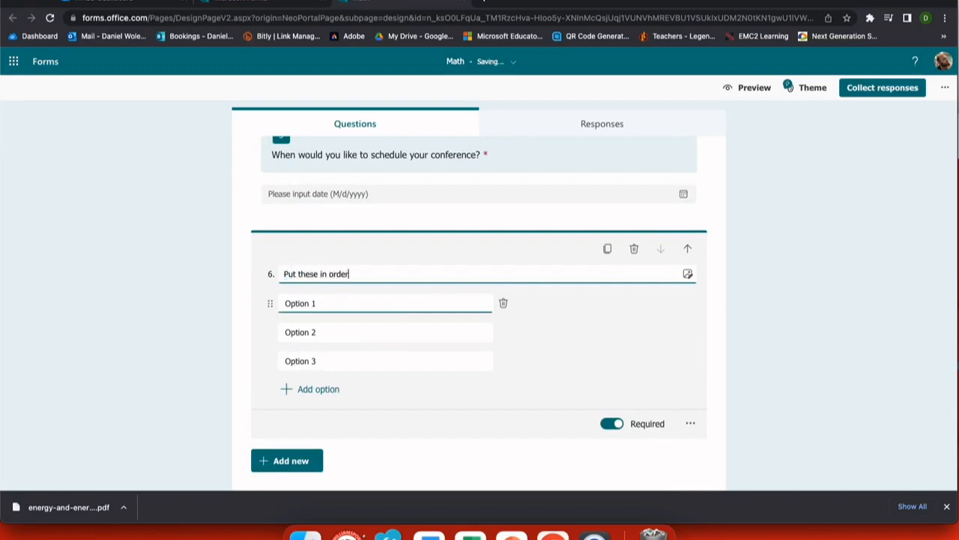
# Name the ranking question's three options 1, 2 and 3, and add a fourth option named 4.
pyautogui.click(352, 302)
pyautogui.write('1')
pyautogui.click(340, 331)
pyautogui.write('2')
pyautogui.click(332, 361)
pyautogui.write('3')
pyautogui.click(318, 389)
pyautogui.write('4')
# Turn on option shuffling for the ranking question.
pyautogui.scroll(-1, 580, 405)
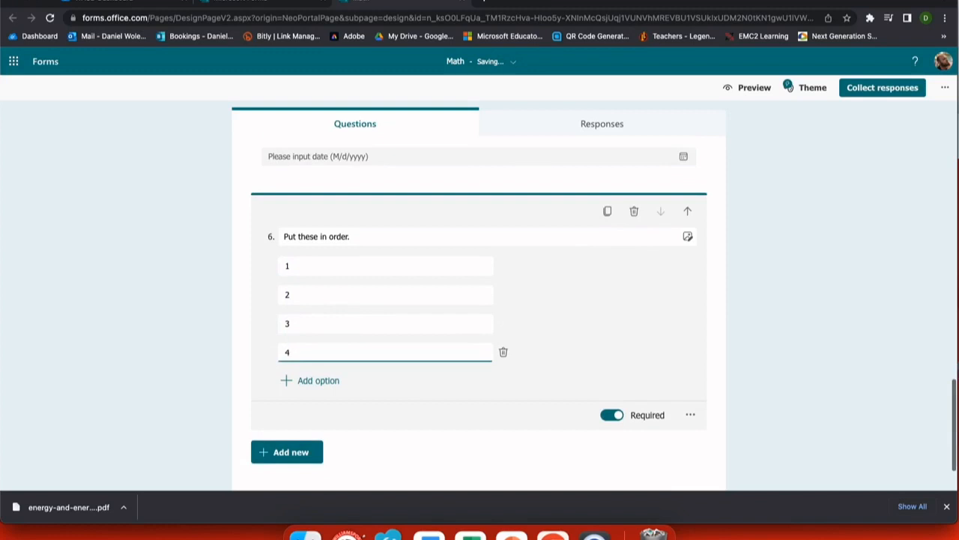
pyautogui.click(692, 414)
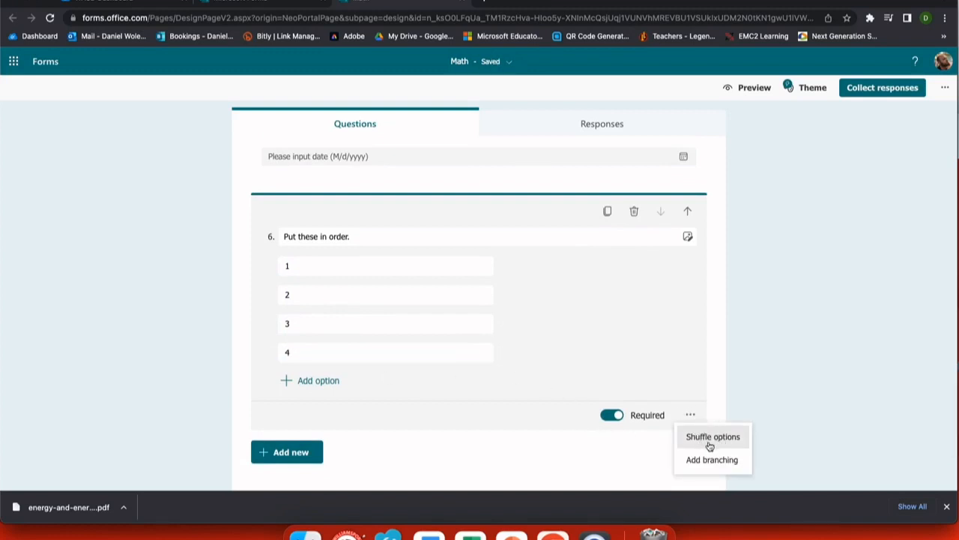
pyautogui.click(709, 442)
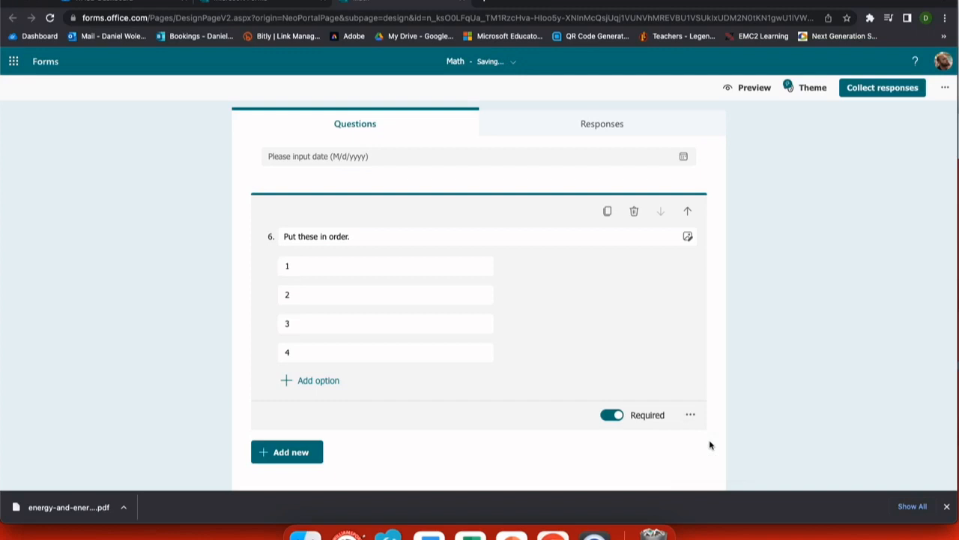
# Add a Likert question reading "What is most important to you?" after the ranking question.
pyautogui.click(297, 454)
pyautogui.scroll(-2, 300, 456)
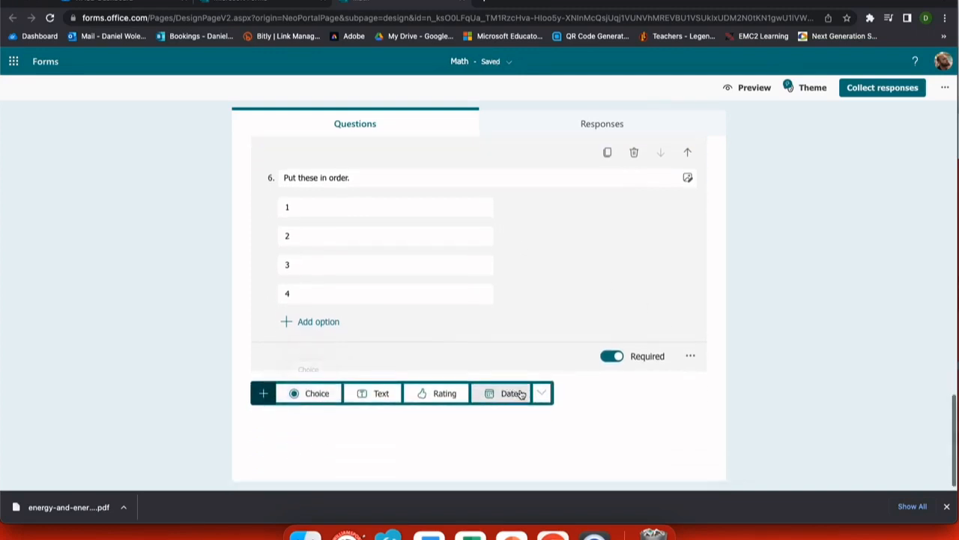
pyautogui.click(539, 396)
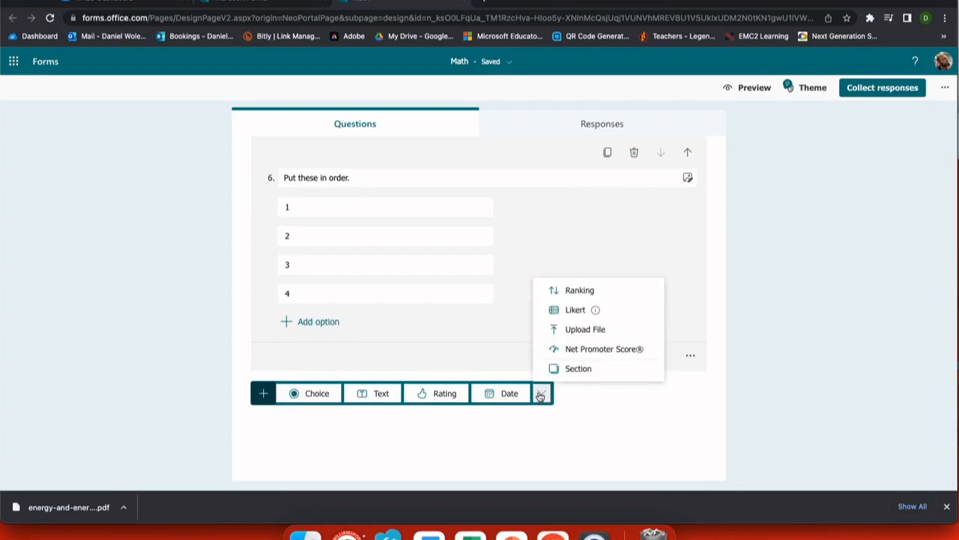
pyautogui.click(578, 309)
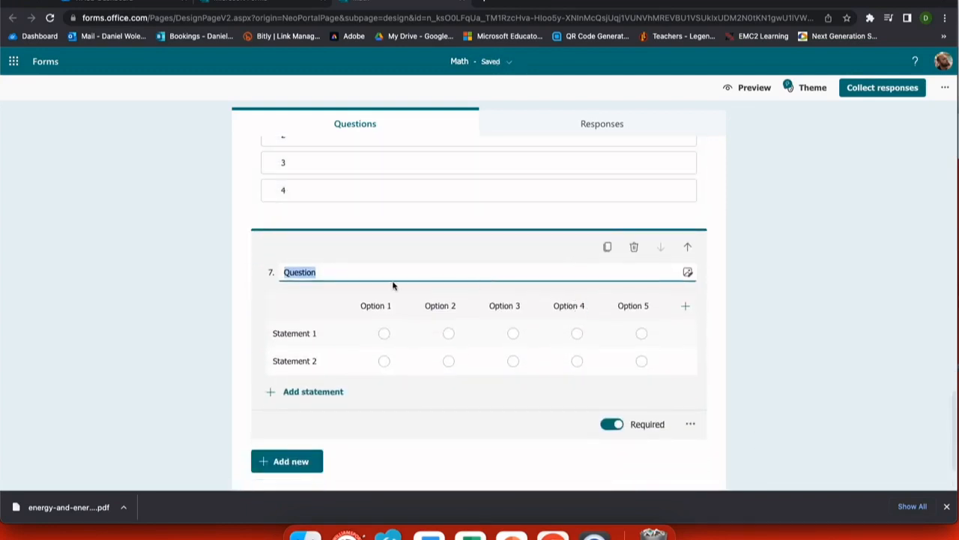
pyautogui.write('What is most important to you?')
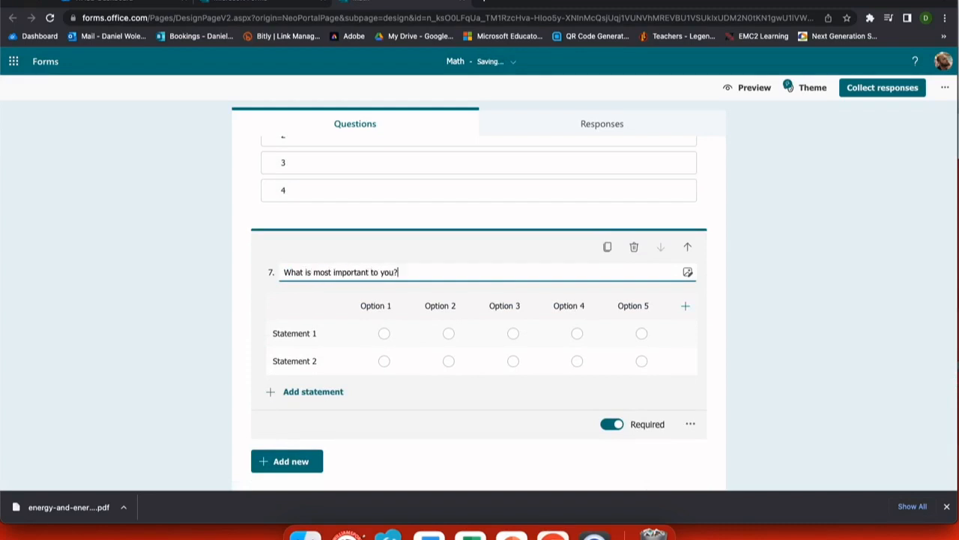
pyautogui.click(379, 304)
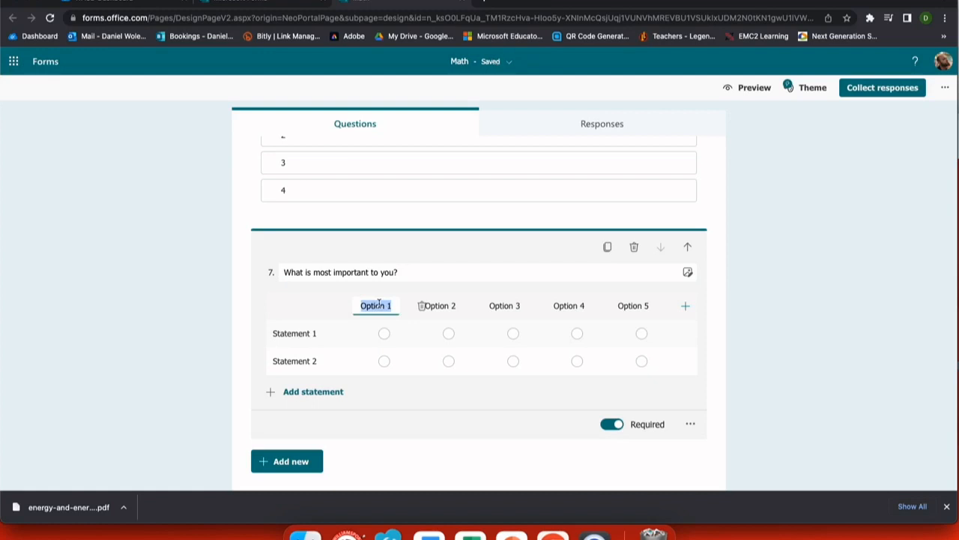
pyautogui.write('Class')
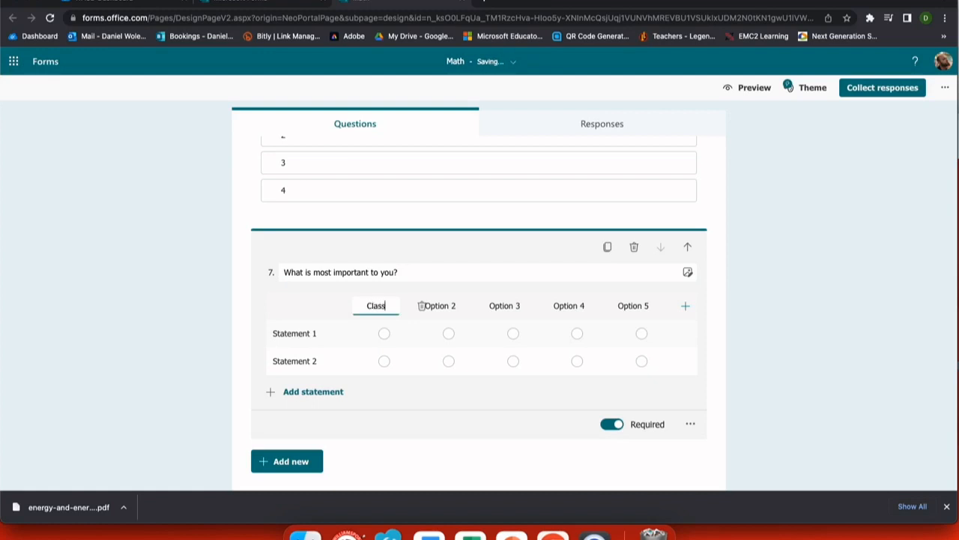
pyautogui.press('BackSpace')
pyautogui.press('BackSpace')
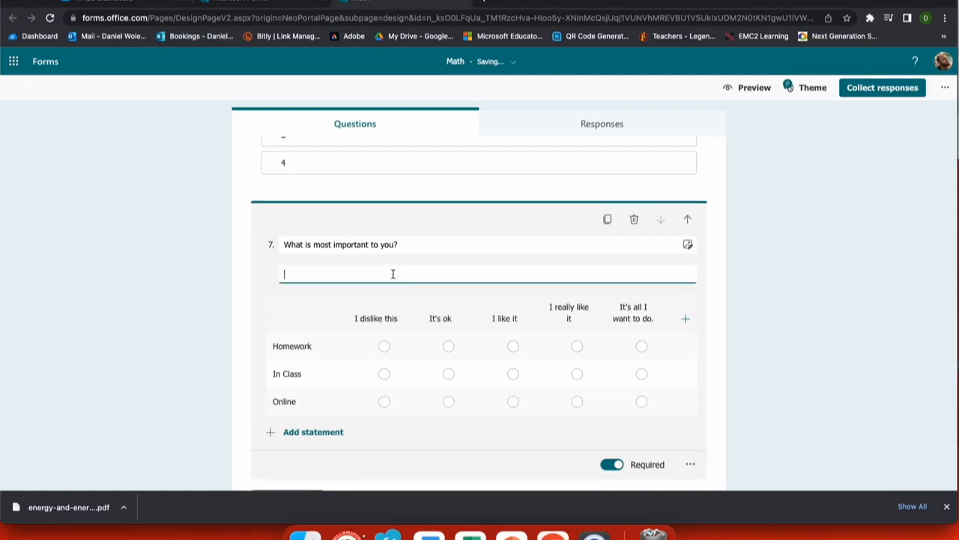
# Enter the Likert question's subtitle as "Choose which you like the most and least.".
pyautogui.write('Choose which you like the ')
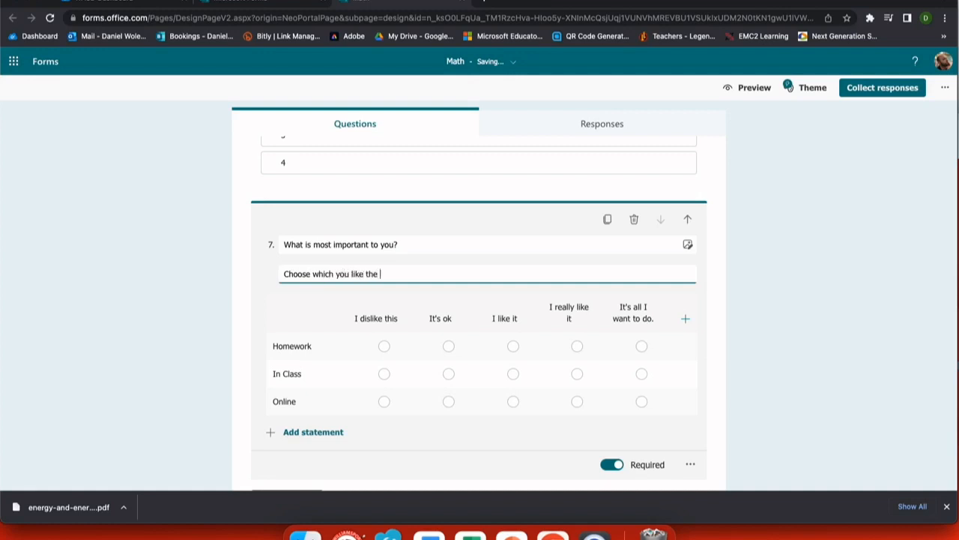
pyautogui.write('most and least.')
# Add an upload file question reading "Add your final graphic for your project." after the Likert question.
pyautogui.scroll(-2, 388, 275)
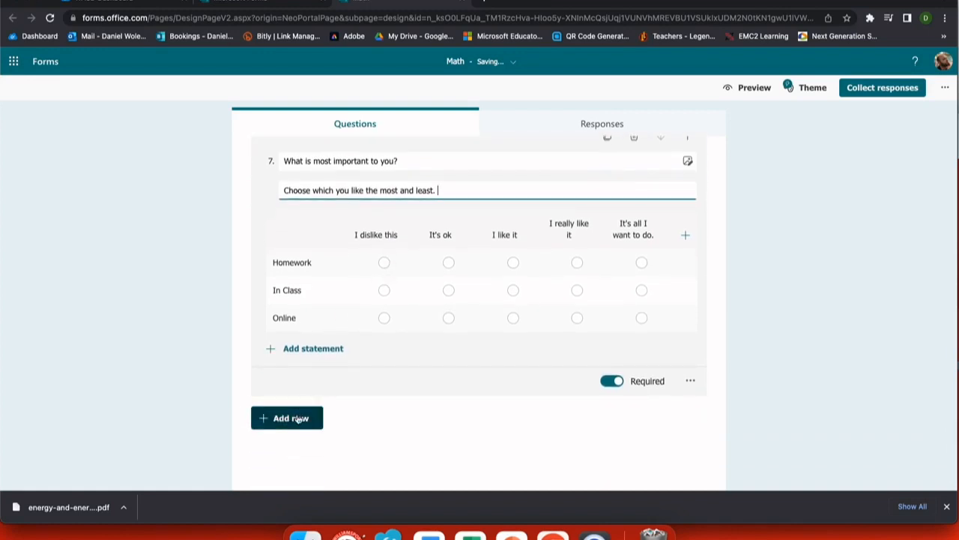
pyautogui.click(299, 418)
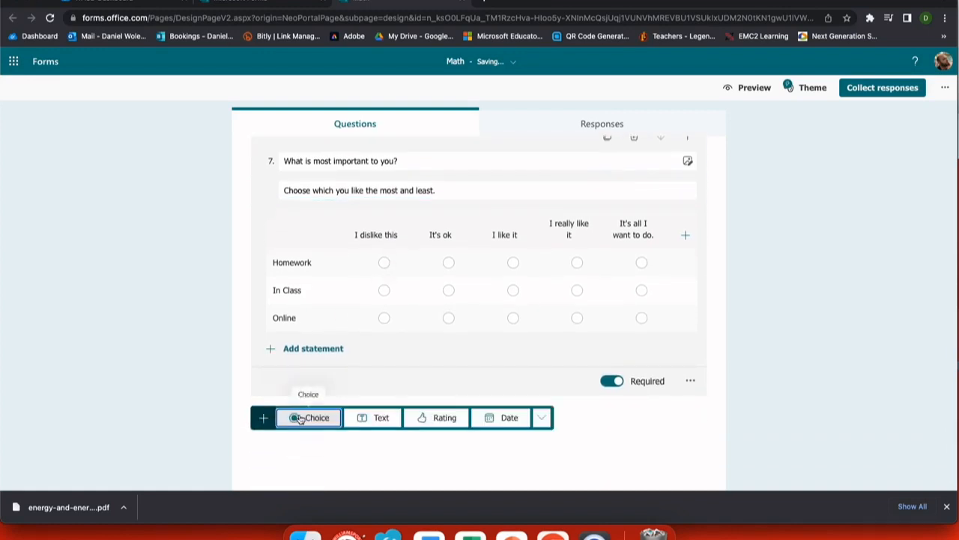
pyautogui.click(541, 418)
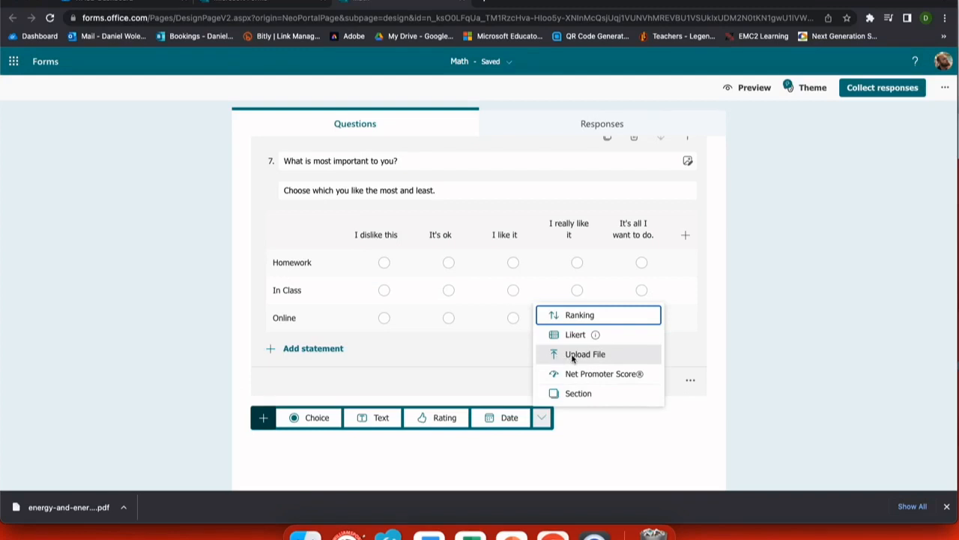
pyautogui.click(573, 355)
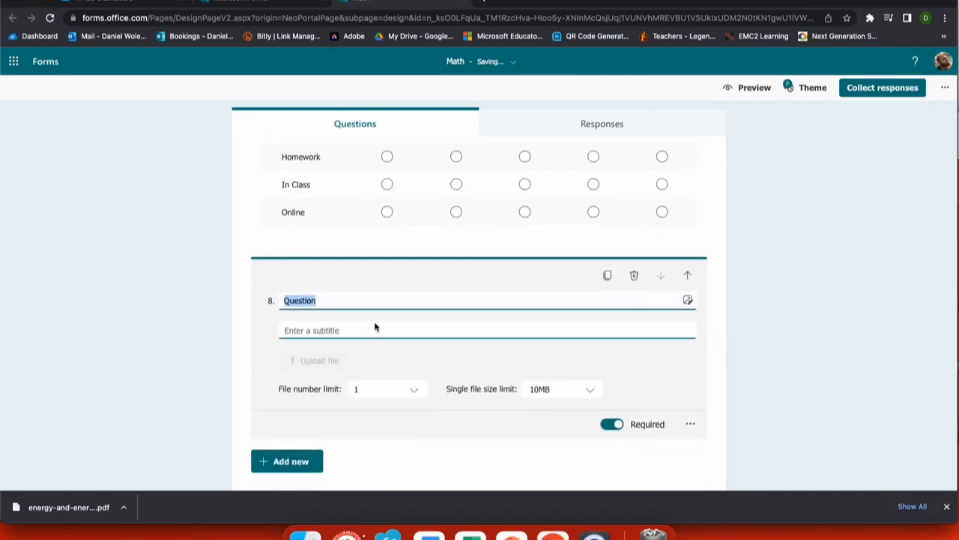
pyautogui.press('BackSpace')
pyautogui.write('Add your fin')
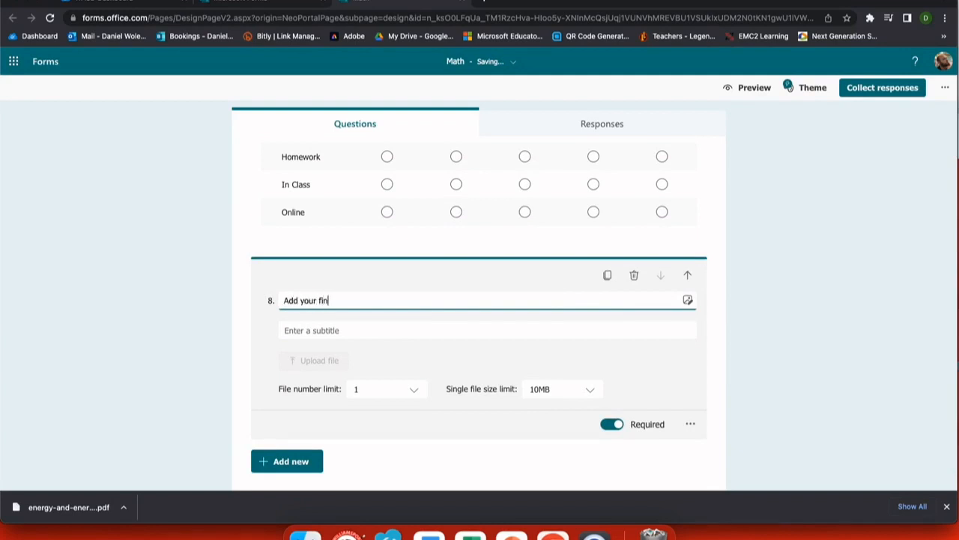
pyautogui.write('al graphic for your project.')
pyautogui.click(413, 390)
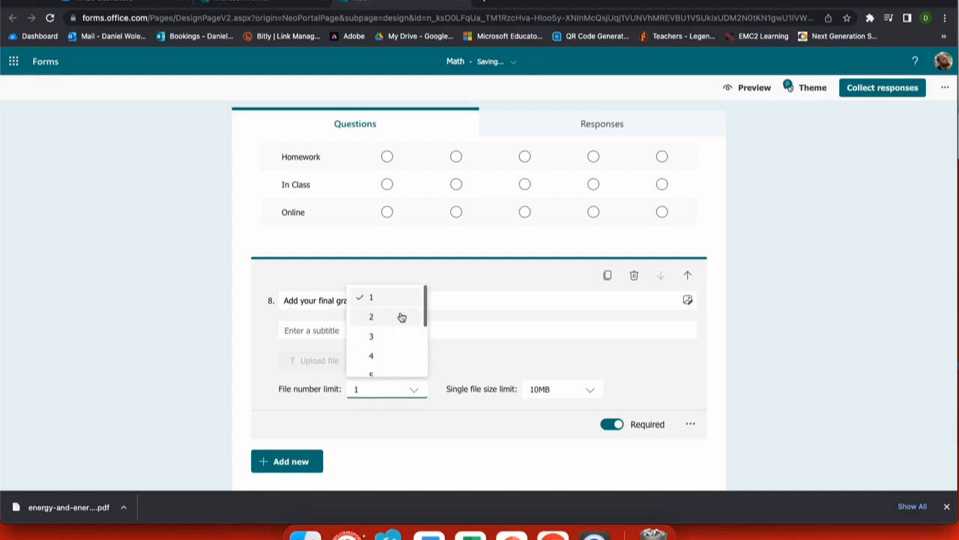
pyautogui.scroll(-2, 400, 345)
pyautogui.scroll(2, 400, 349)
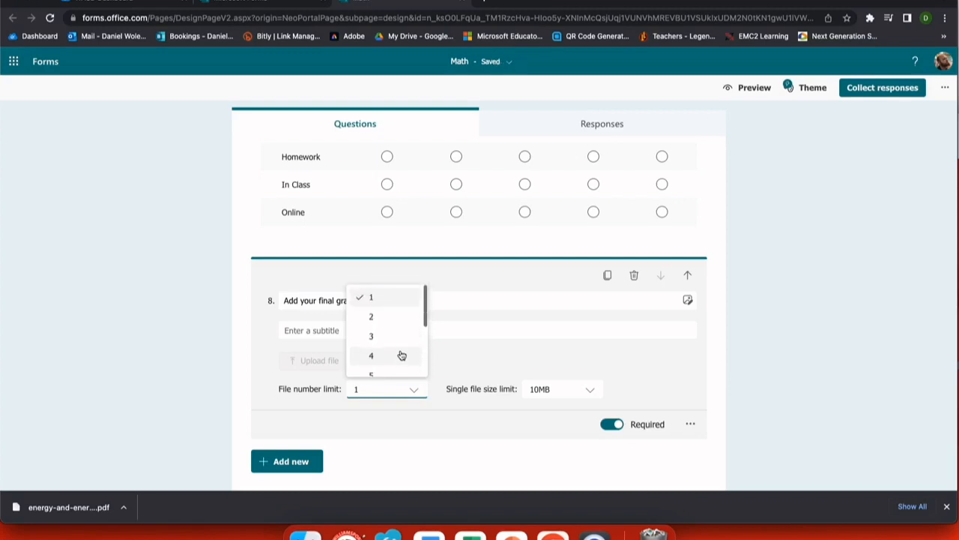
pyautogui.click(568, 395)
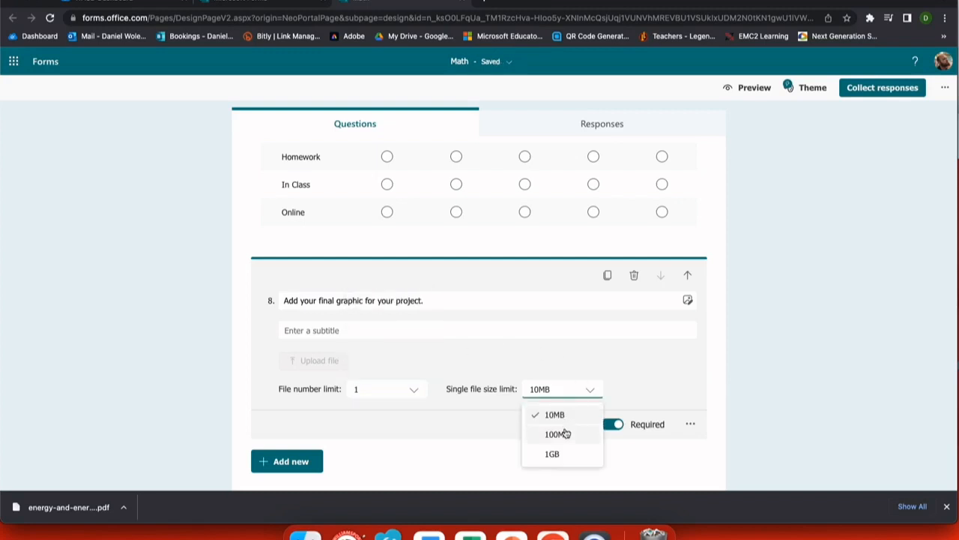
pyautogui.click(569, 368)
# Turn on the file type restriction for the upload question, allowing only PDF, Image, Video and Audio.
pyautogui.click(689, 425)
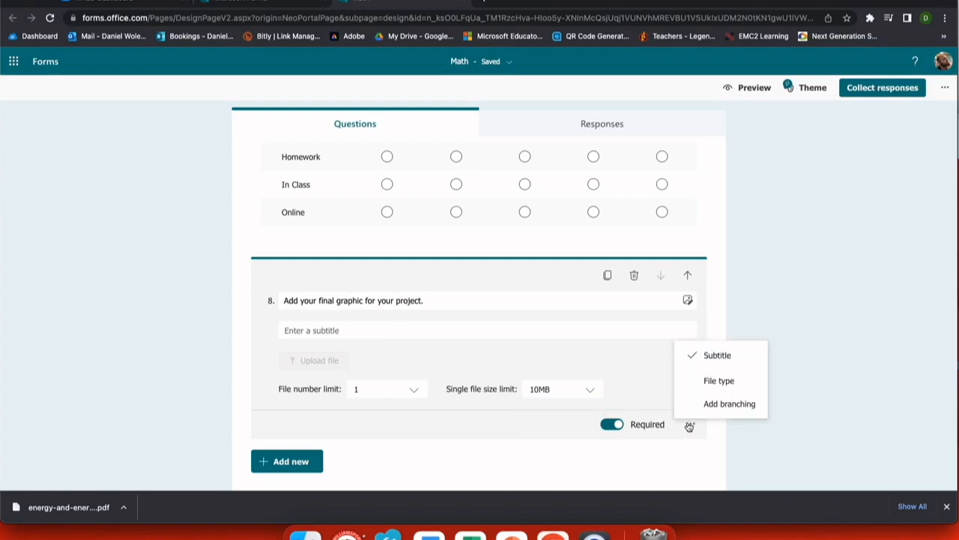
pyautogui.click(718, 381)
pyautogui.scroll(-2, 593, 368)
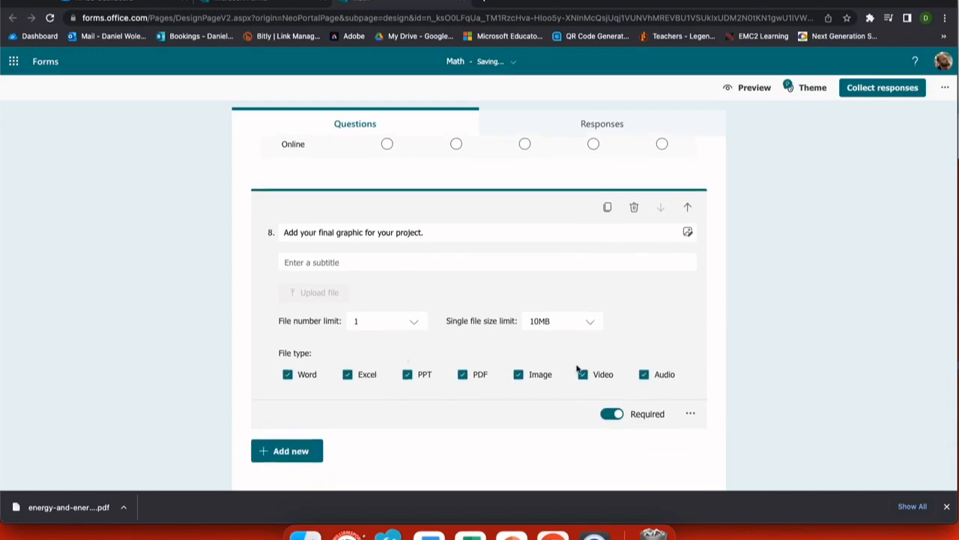
# Add a Net Promoter Score question after the upload question, reading "How likely are you to recommend this class?".
pyautogui.click(288, 450)
pyautogui.click(541, 450)
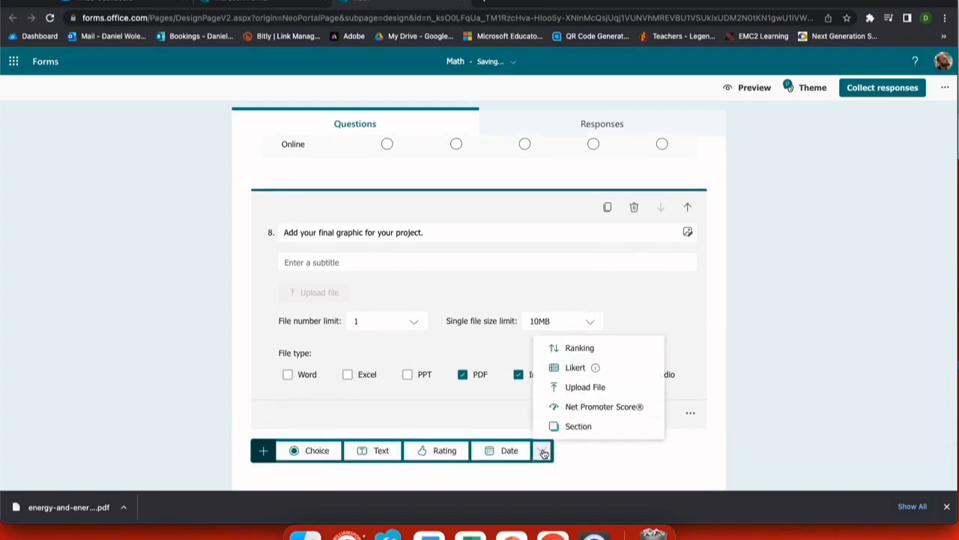
pyautogui.click(586, 410)
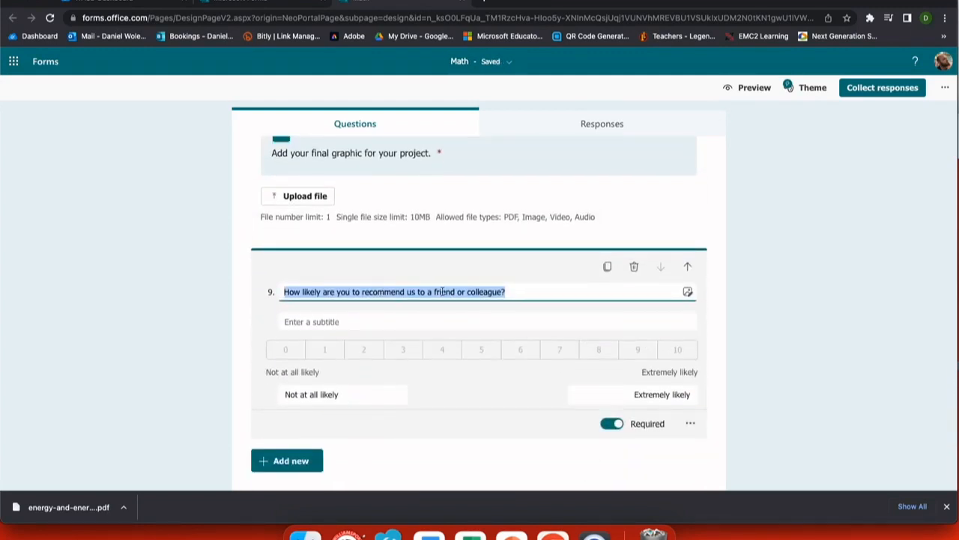
pyautogui.click(508, 292)
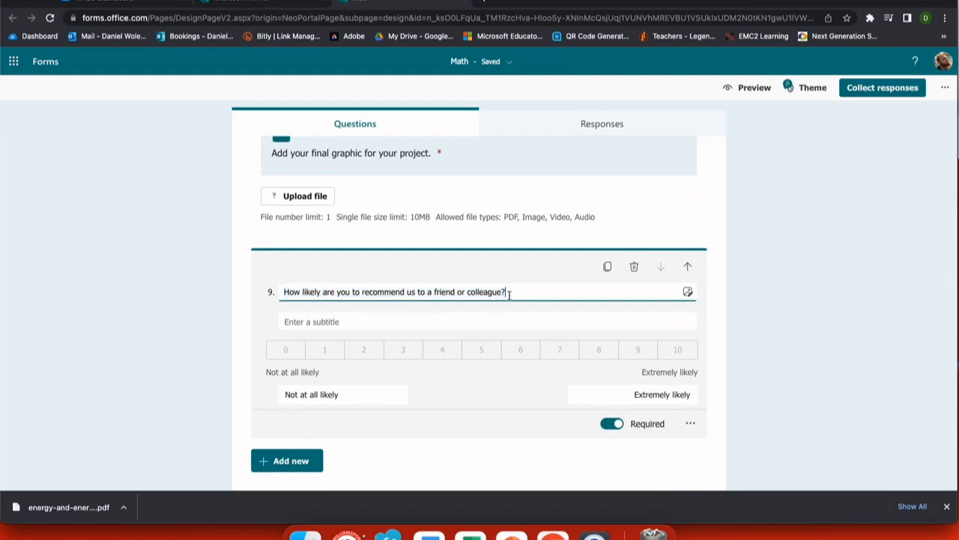
pyautogui.moveTo(508, 292); pyautogui.dragTo(406, 292)
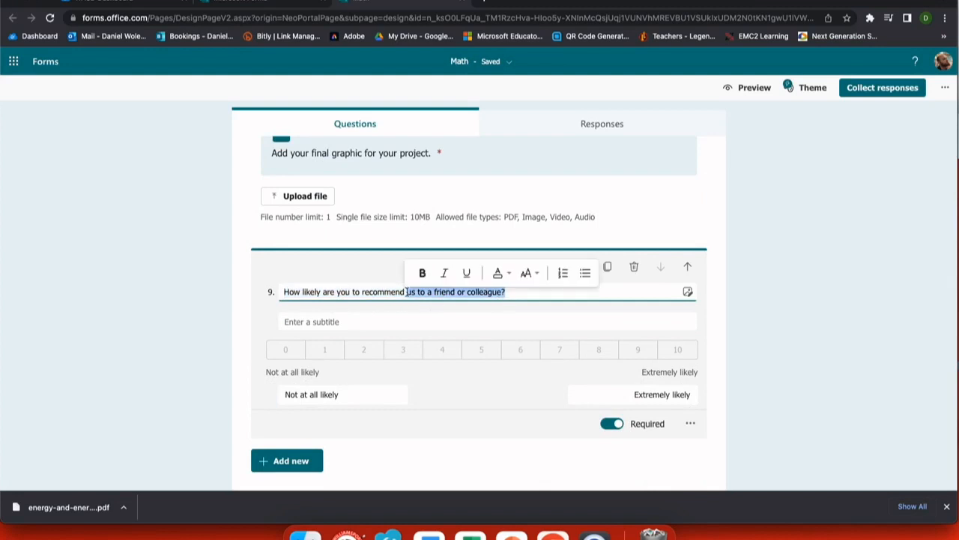
pyautogui.write('this class?')
# Give the Net Promoter Score question the subtitle "The higher the number the more you like the class.".
pyautogui.click(317, 322)
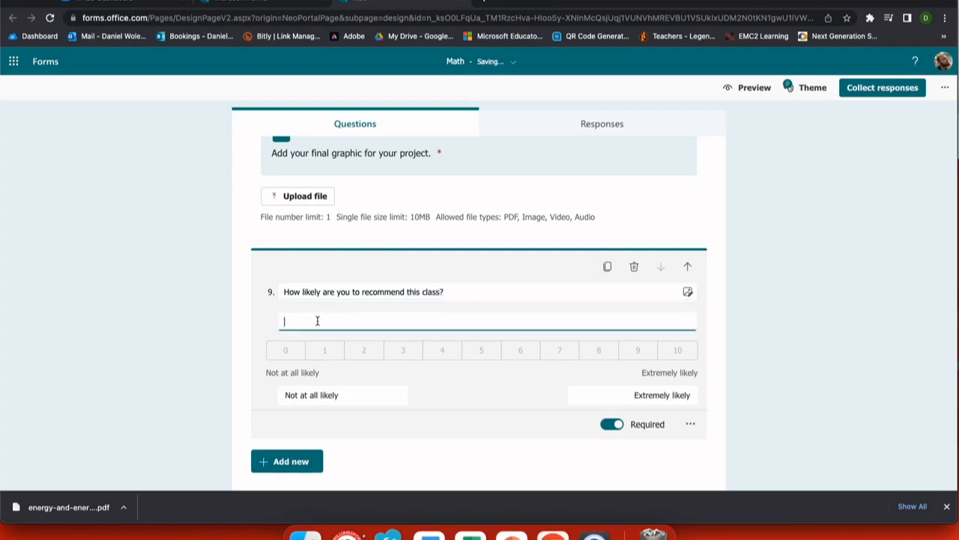
pyautogui.write('0 ')
pyautogui.write('The higher the number t')
pyautogui.write('he more you l')
pyautogui.write('ike the class.')
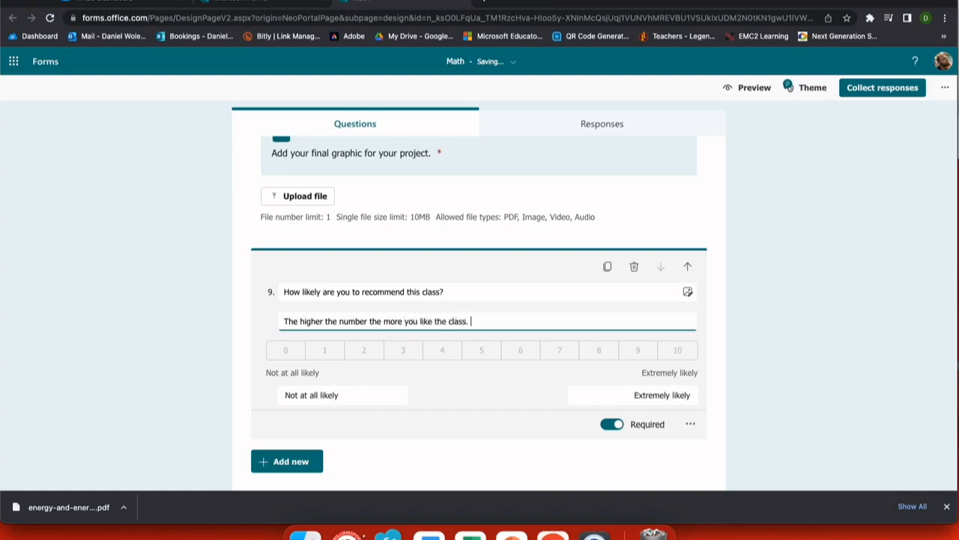
pyautogui.click(396, 428)
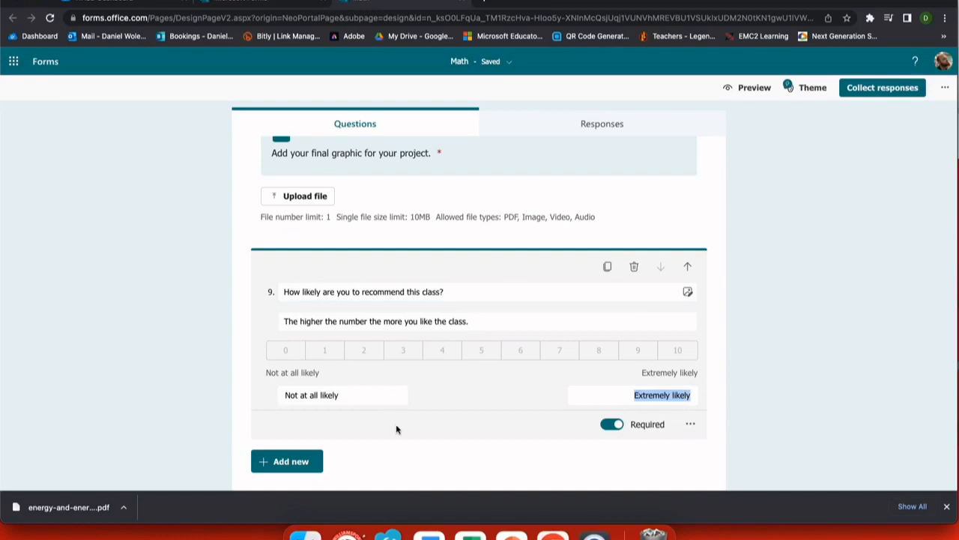
# Add a new section titled "Continue our project here." after the Net Promoter Score question.
pyautogui.click(301, 462)
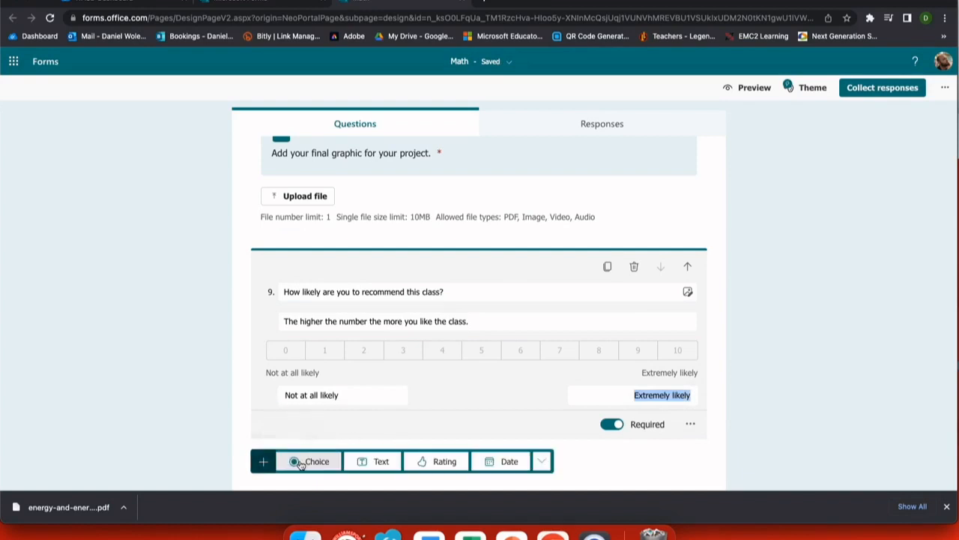
pyautogui.scroll(-1, 366, 445)
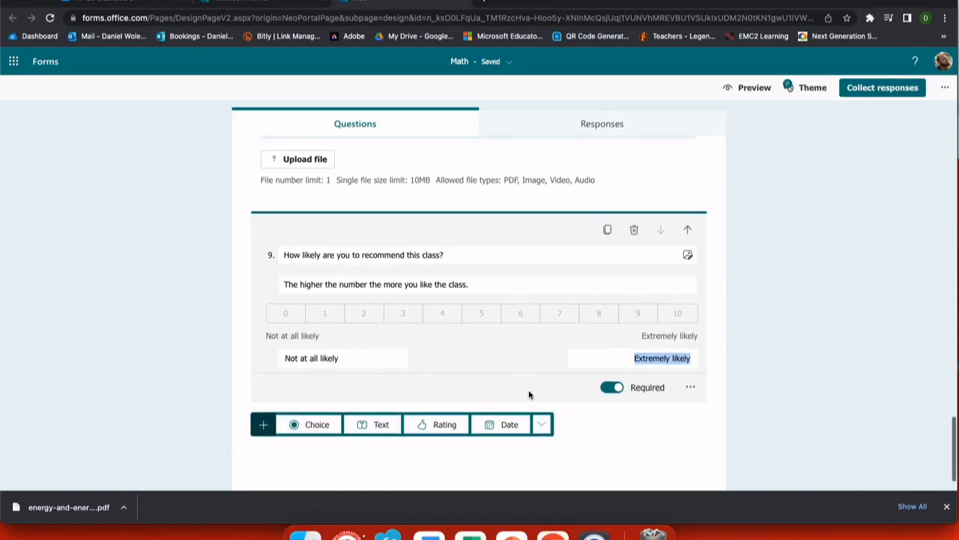
pyautogui.click(541, 424)
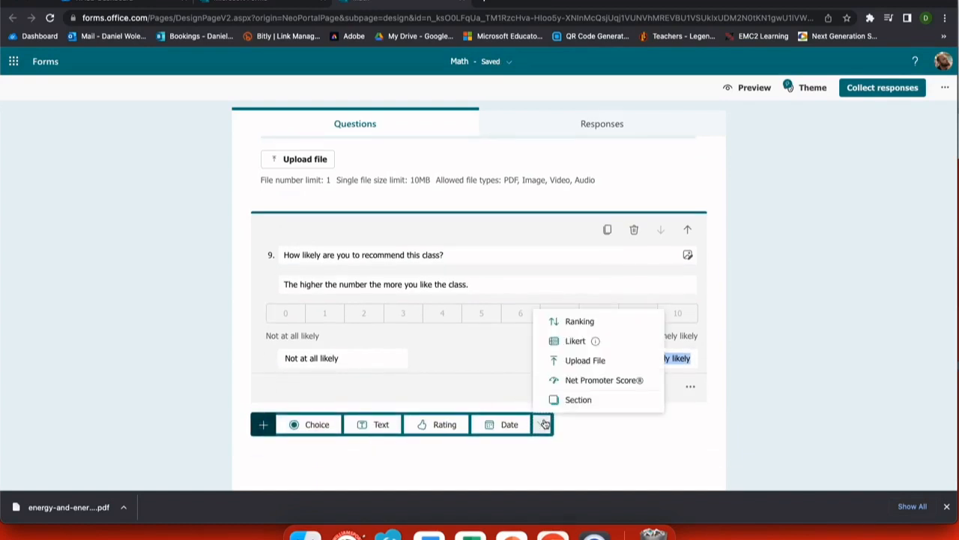
pyautogui.click(585, 400)
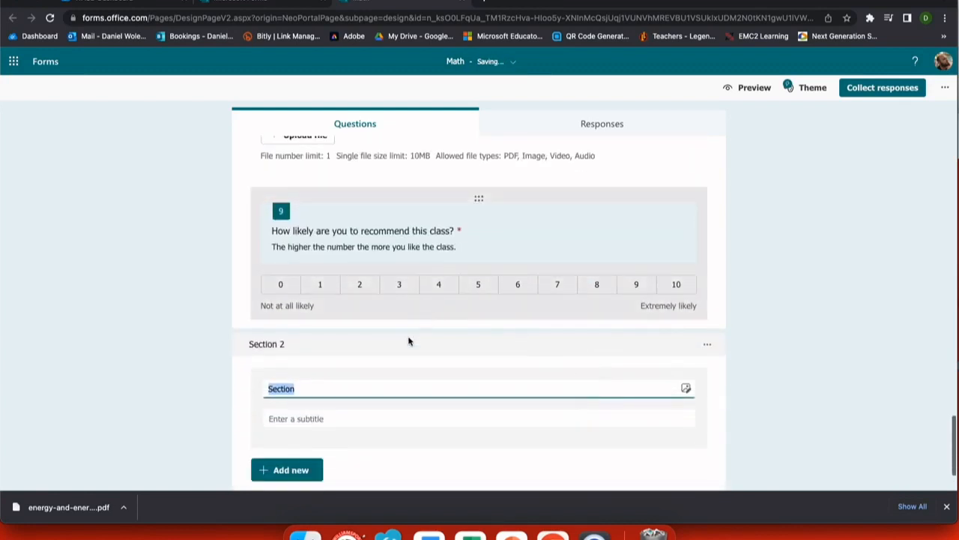
pyautogui.write('Continue our Wu')
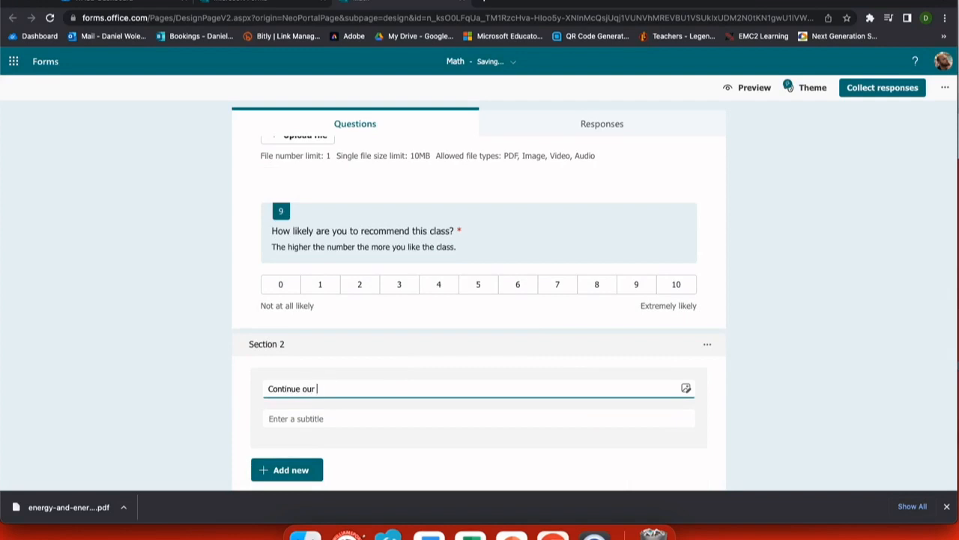
pyautogui.write('project here.')
# Add a choice question reading "Did you complete this?" to the new section.
pyautogui.scroll(-1, 385, 379)
pyautogui.click(304, 413)
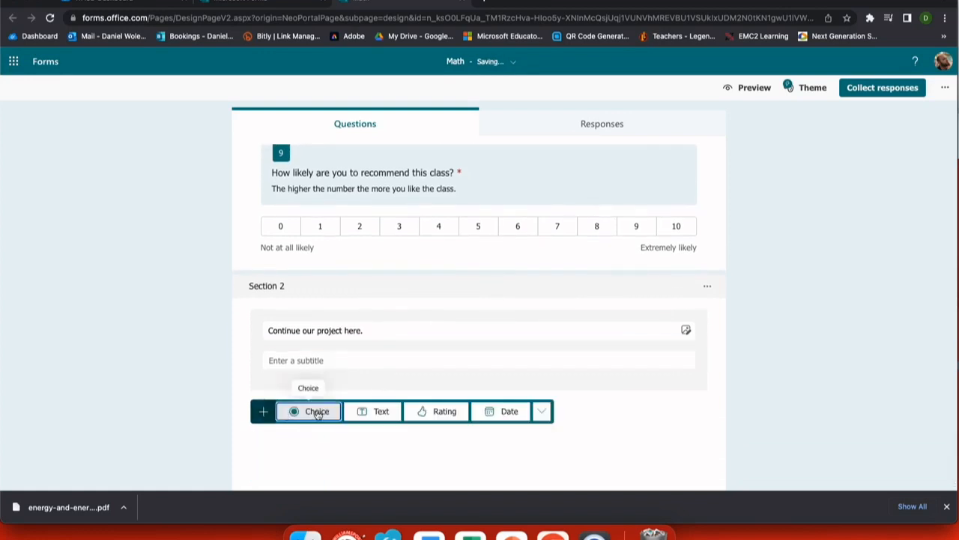
pyautogui.click(315, 412)
pyautogui.write('Did you complete this?')
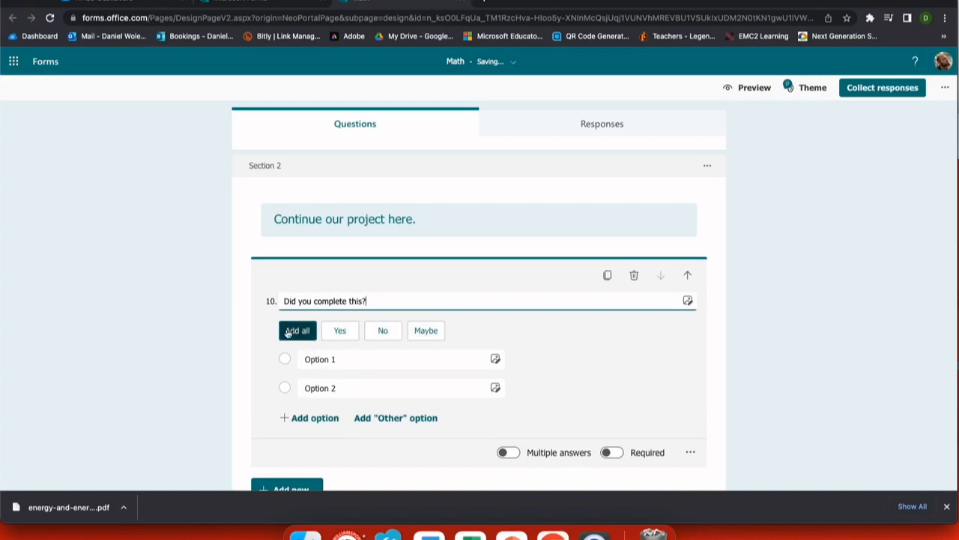
# Fill the choice question with all the suggested answers, Yes, No and Maybe, and make it required.
pyautogui.click(287, 332)
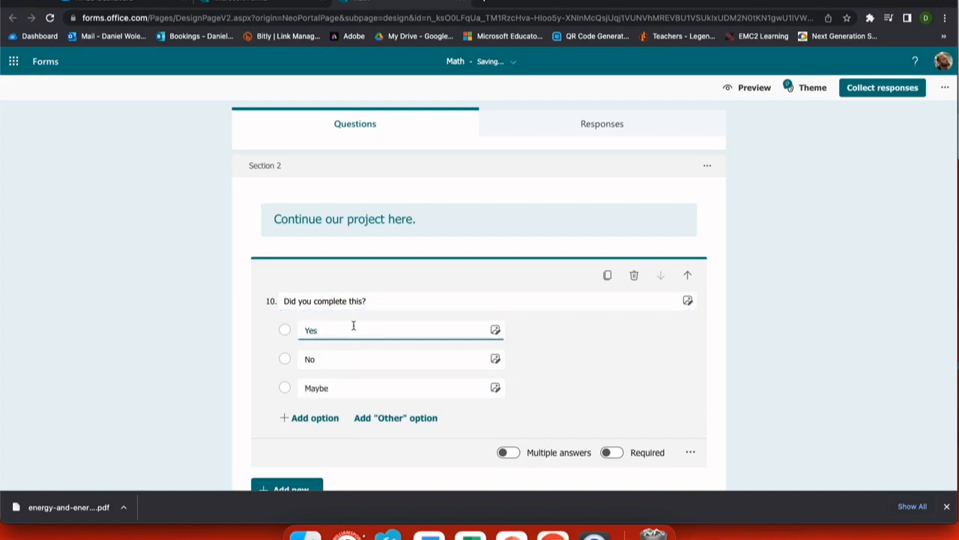
pyautogui.click(619, 453)
pyautogui.scroll(-2, 624, 454)
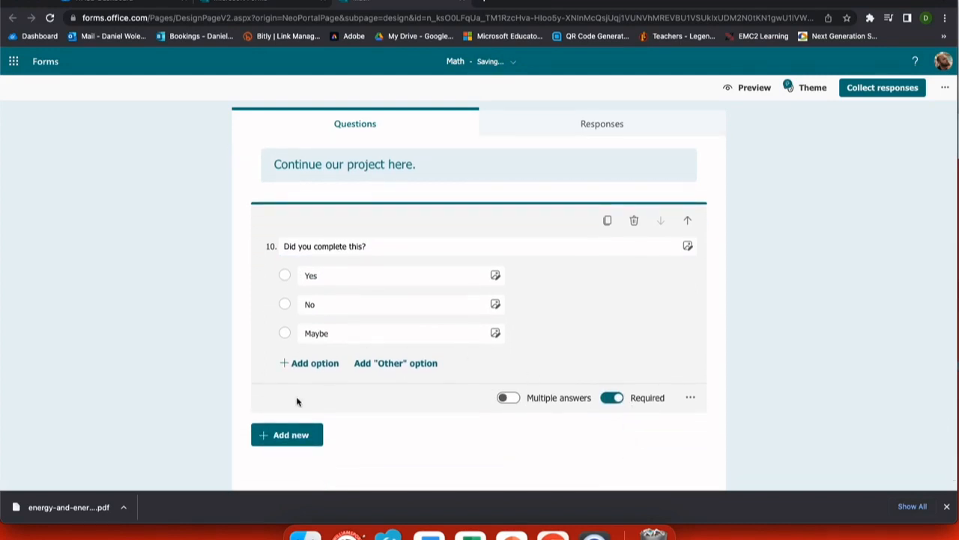
# Preview the form, examine its mobile layout, and return to the computer layout.
pyautogui.scroll(15, 418, 368)
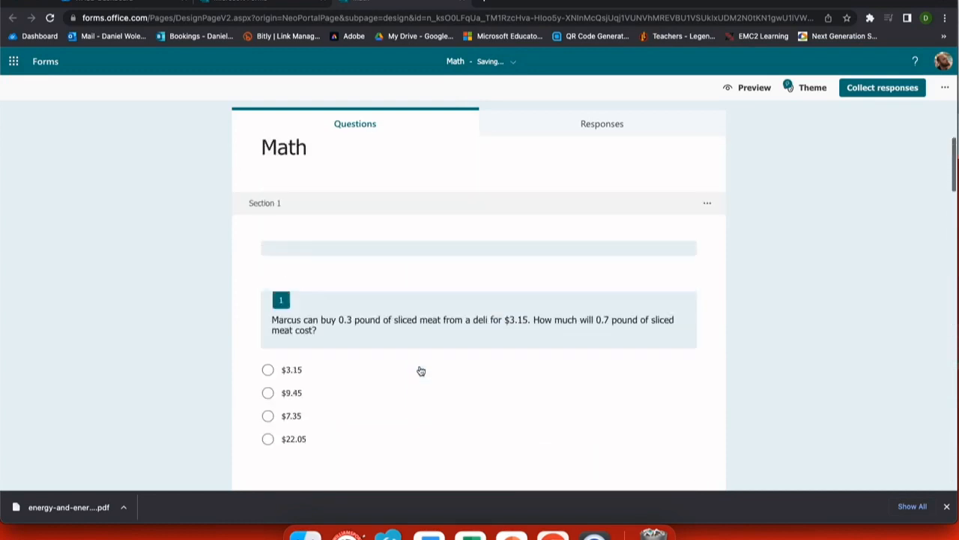
pyautogui.scroll(1, 421, 370)
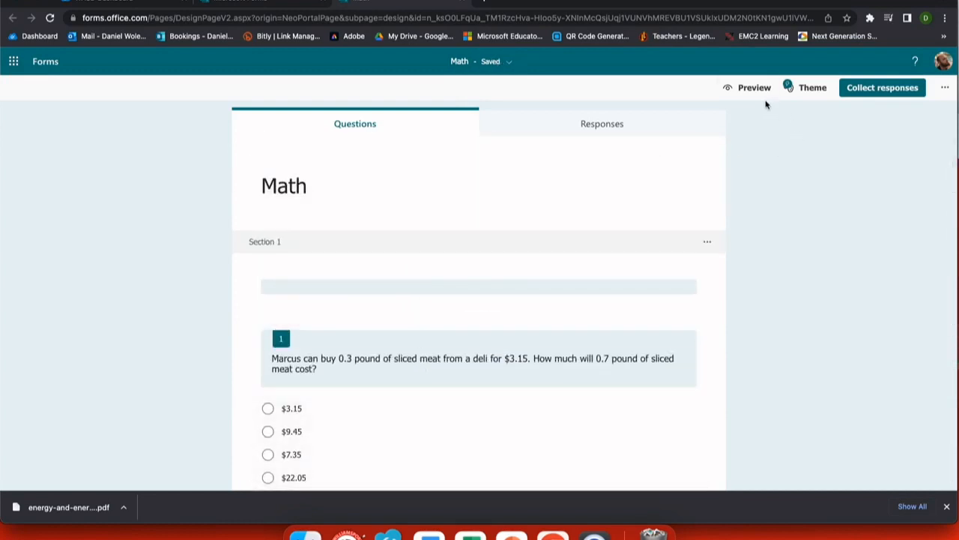
pyautogui.click(750, 92)
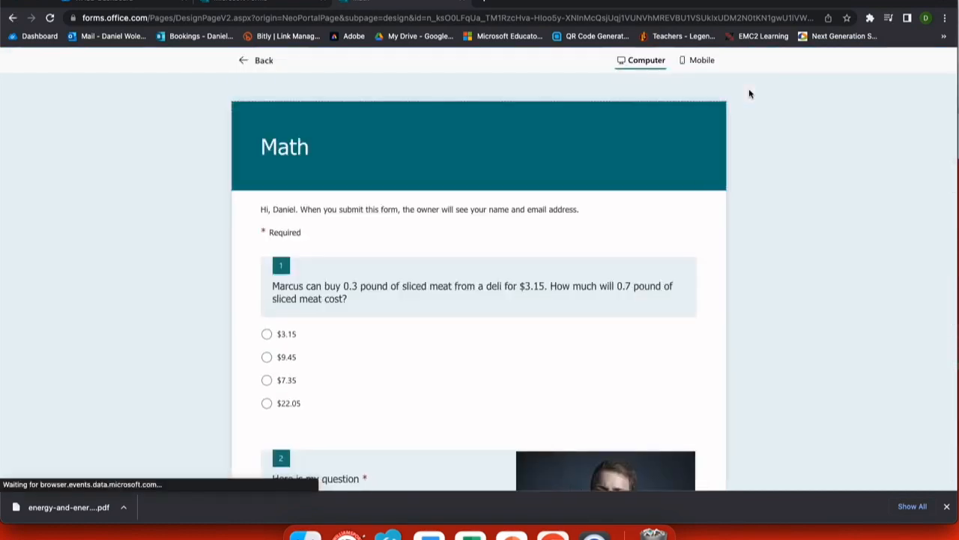
pyautogui.click(704, 64)
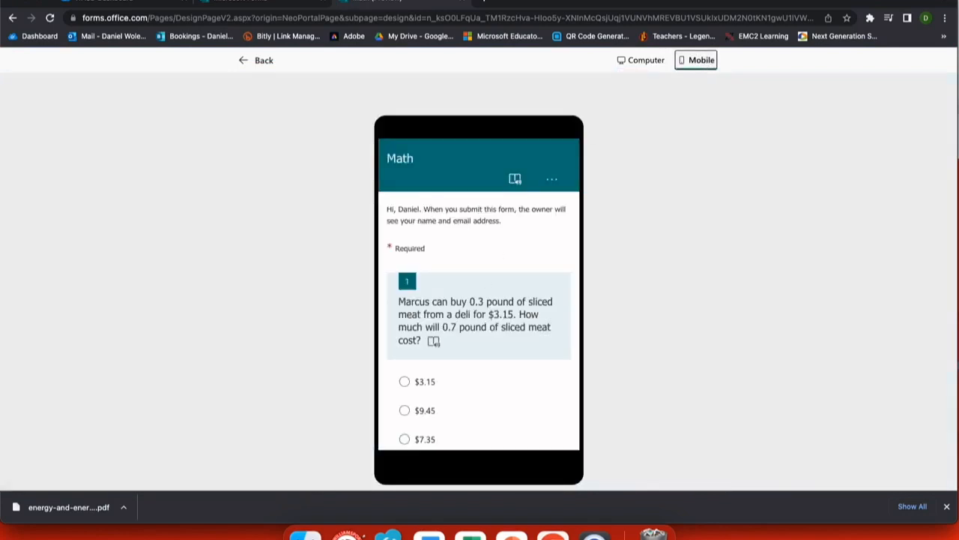
pyautogui.scroll(-4, 486, 338)
pyautogui.scroll(3, 486, 339)
pyautogui.click(643, 61)
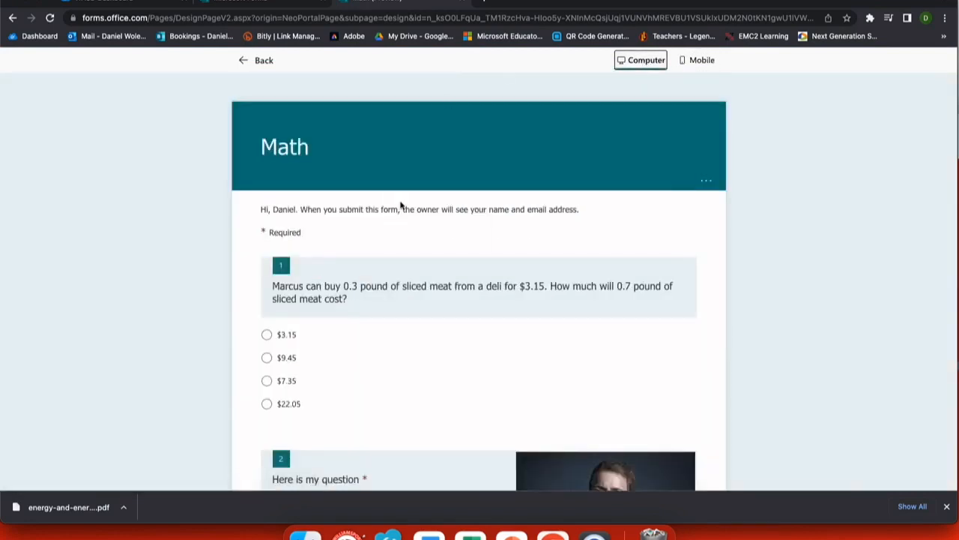
# Answer the sliced meat question with $7.35 in the form preview.
pyautogui.scroll(-1, 322, 229)
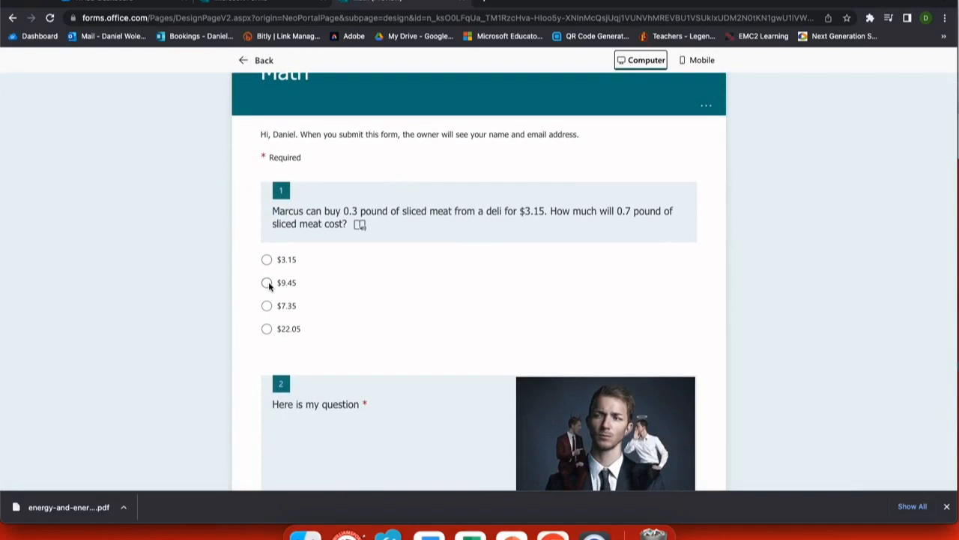
pyautogui.click(267, 306)
pyautogui.scroll(-2, 348, 302)
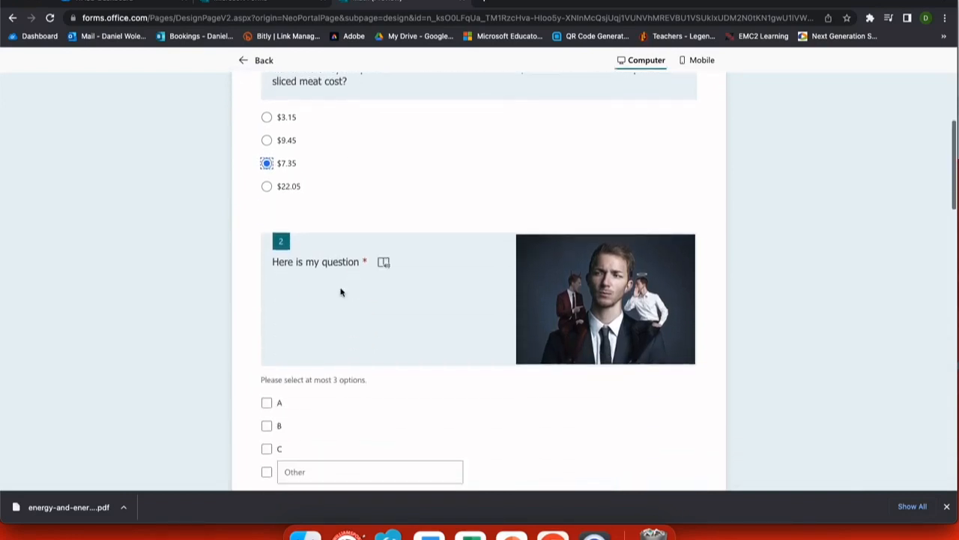
# Open question 2, "Here is my question", in Immersive Reader and play it aloud.
pyautogui.scroll(-3, 375, 274)
pyautogui.scroll(2, 375, 274)
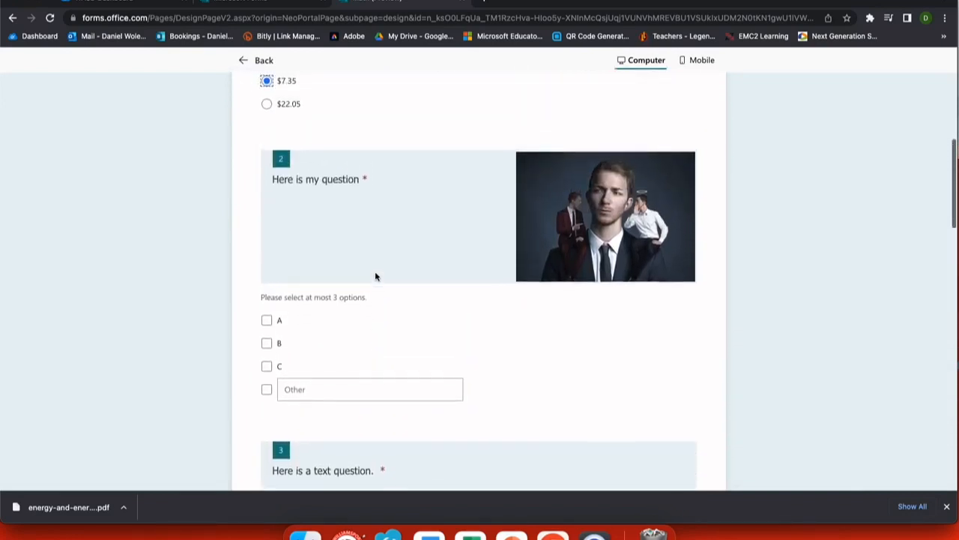
pyautogui.click(384, 179)
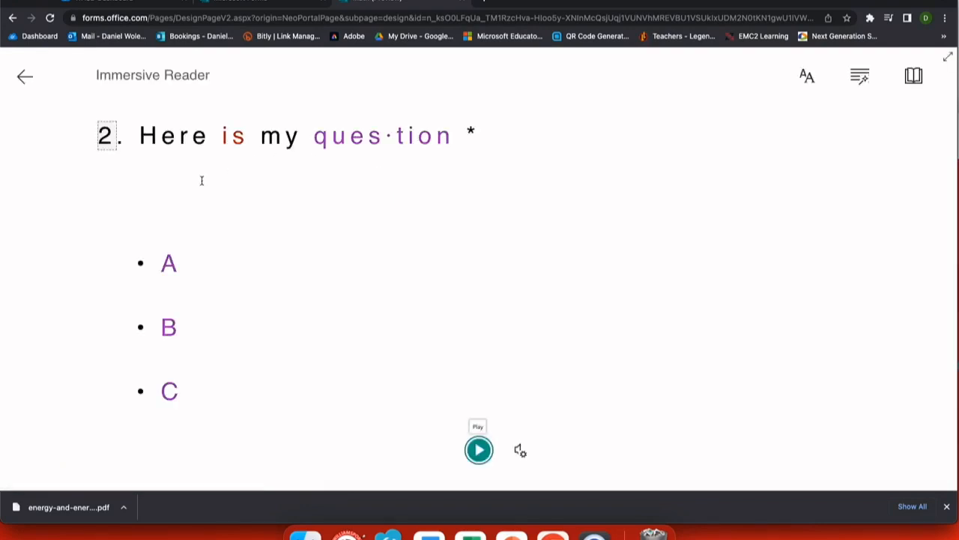
pyautogui.click(478, 450)
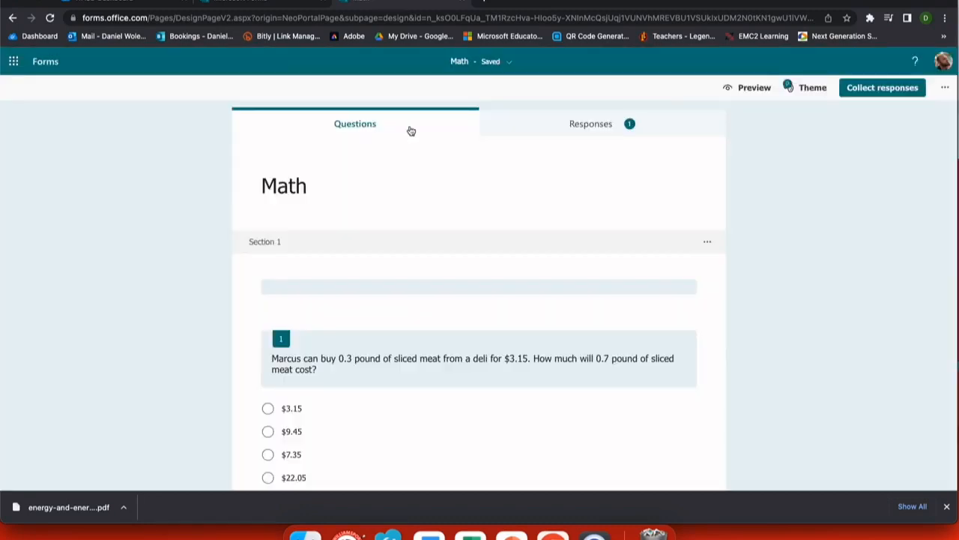
# Examine the form's response summary from the first to the last question, including the additional options for all responses.
pyautogui.click(615, 128)
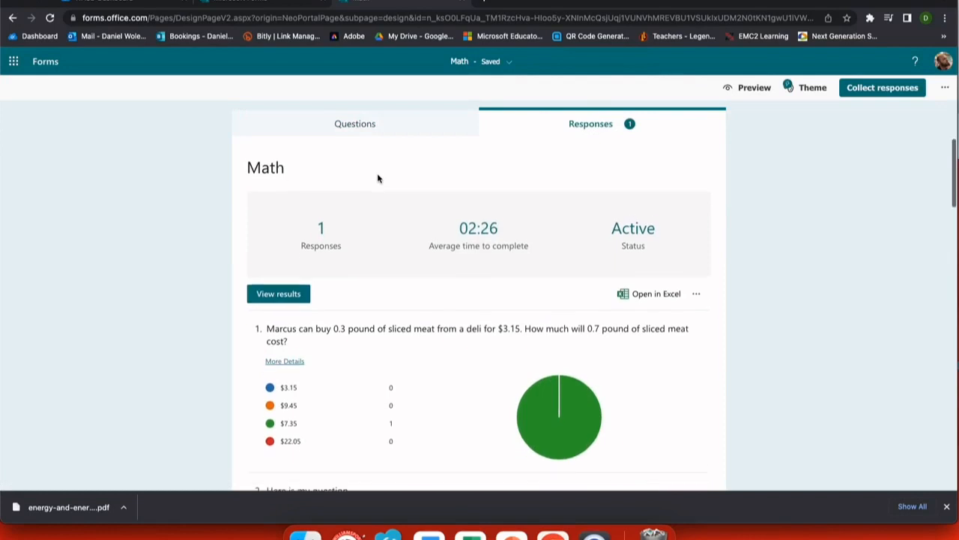
pyautogui.scroll(-1, 378, 178)
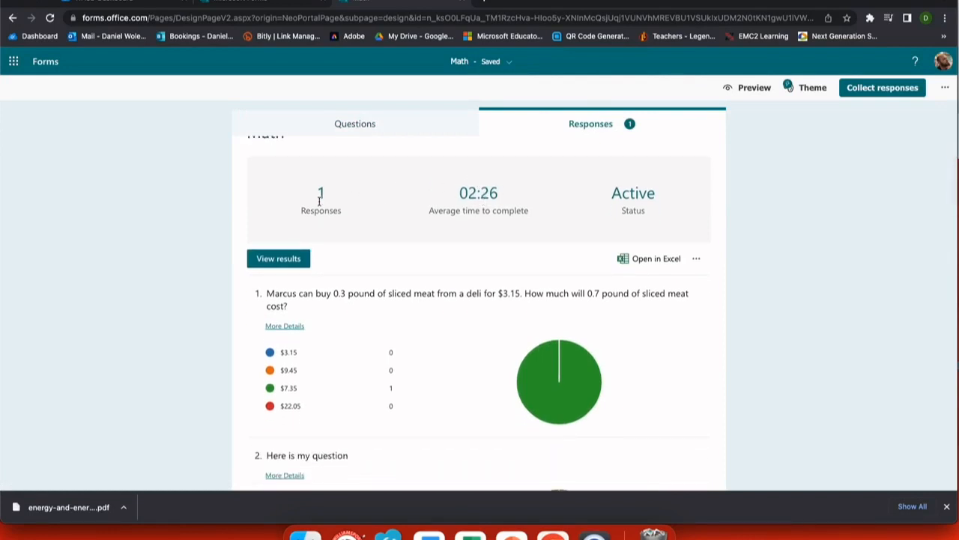
pyautogui.scroll(-2, 320, 201)
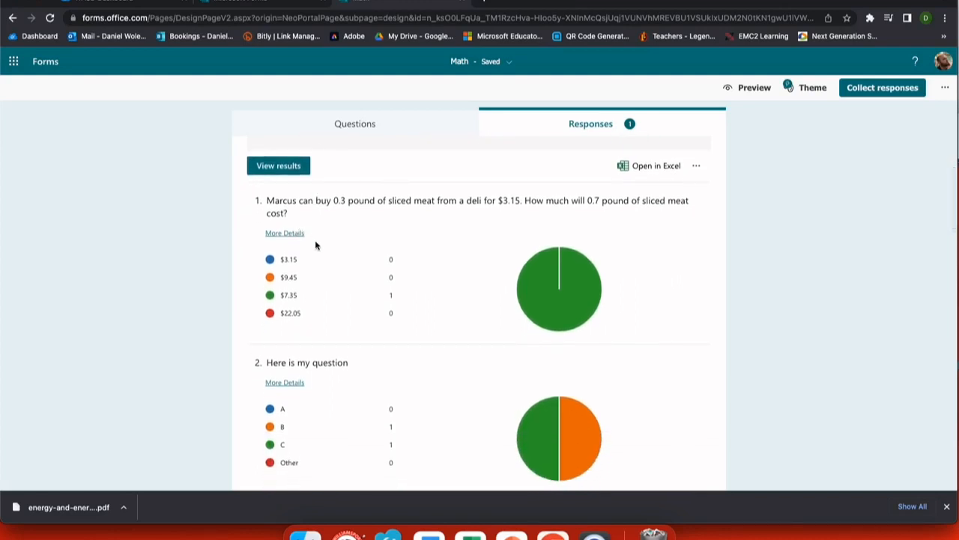
pyautogui.scroll(-2, 332, 290)
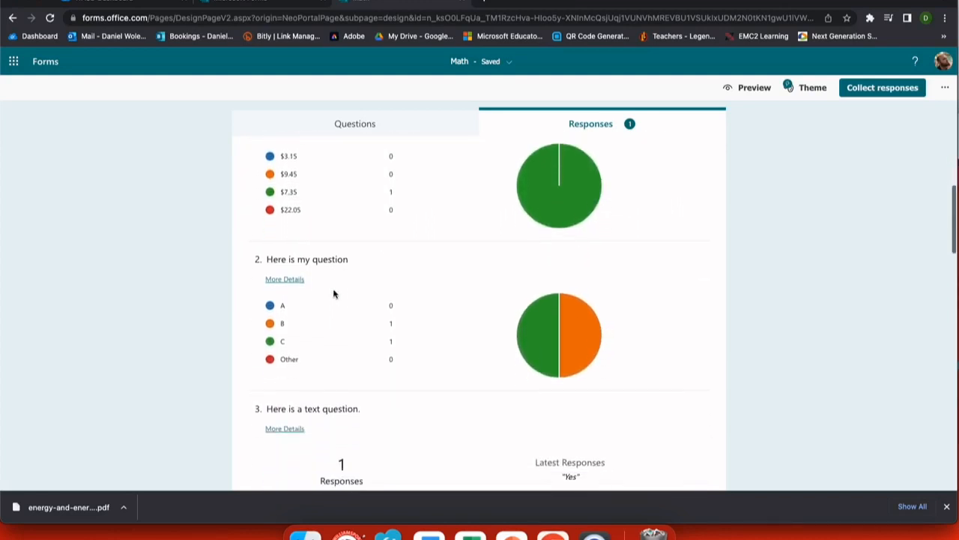
pyautogui.scroll(-1, 303, 303)
pyautogui.scroll(-2, 303, 308)
pyautogui.scroll(-3, 304, 308)
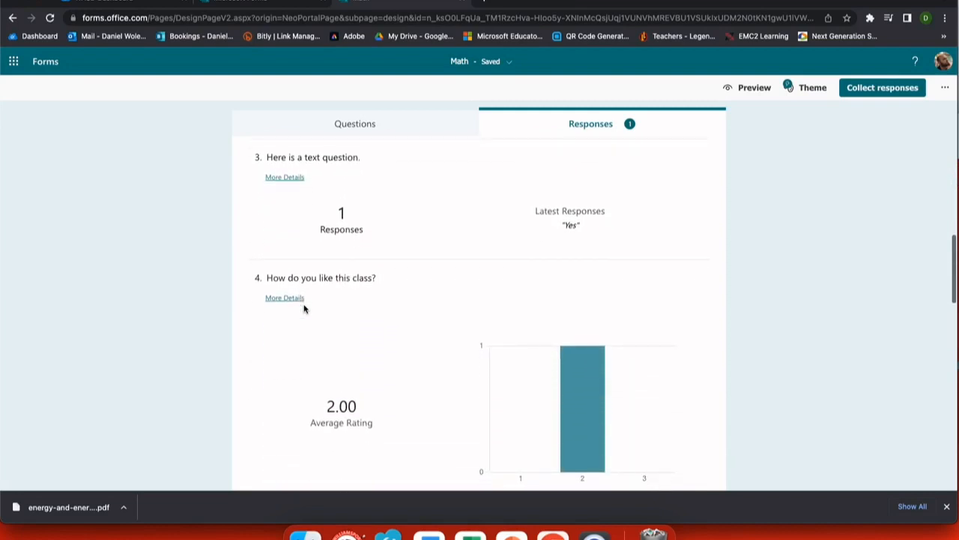
pyautogui.scroll(-10, 303, 308)
pyautogui.scroll(-8, 304, 308)
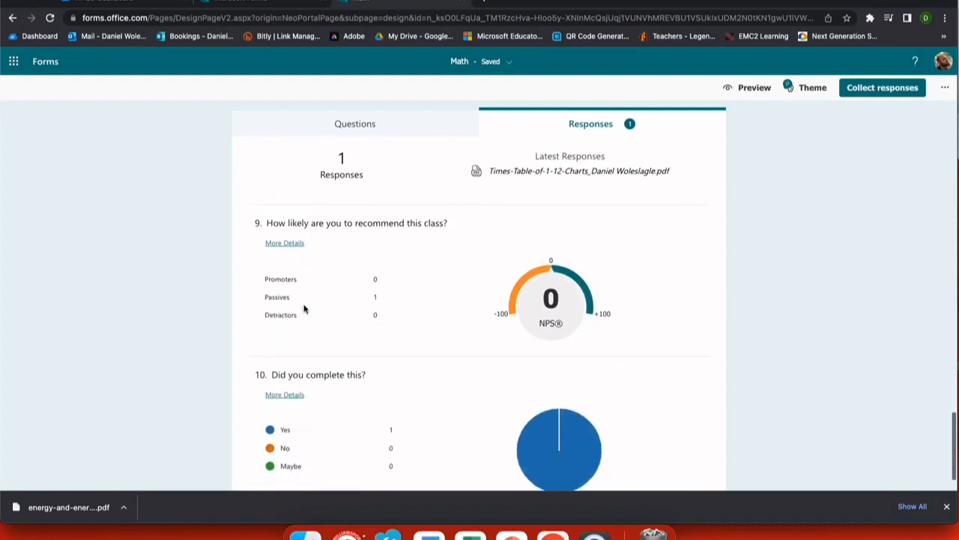
pyautogui.scroll(20, 491, 185)
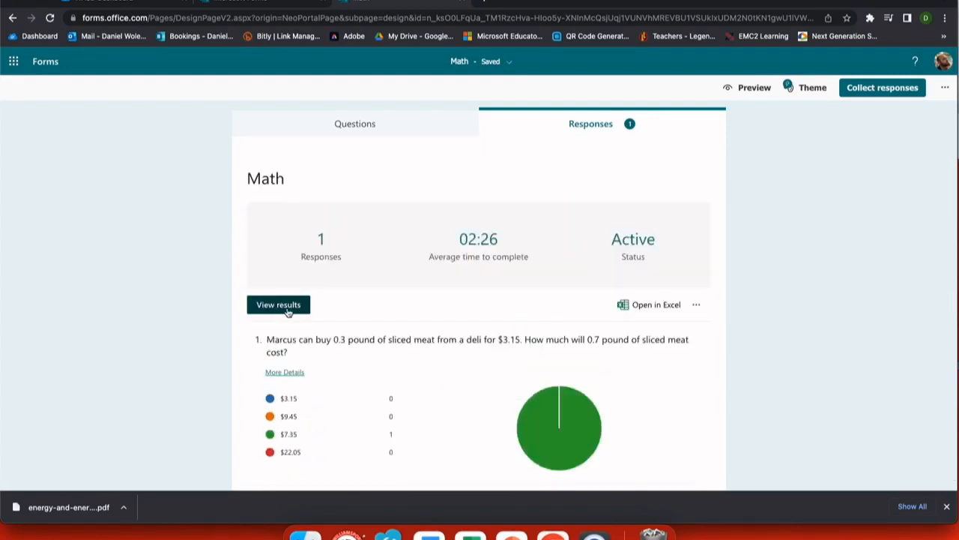
pyautogui.click(697, 305)
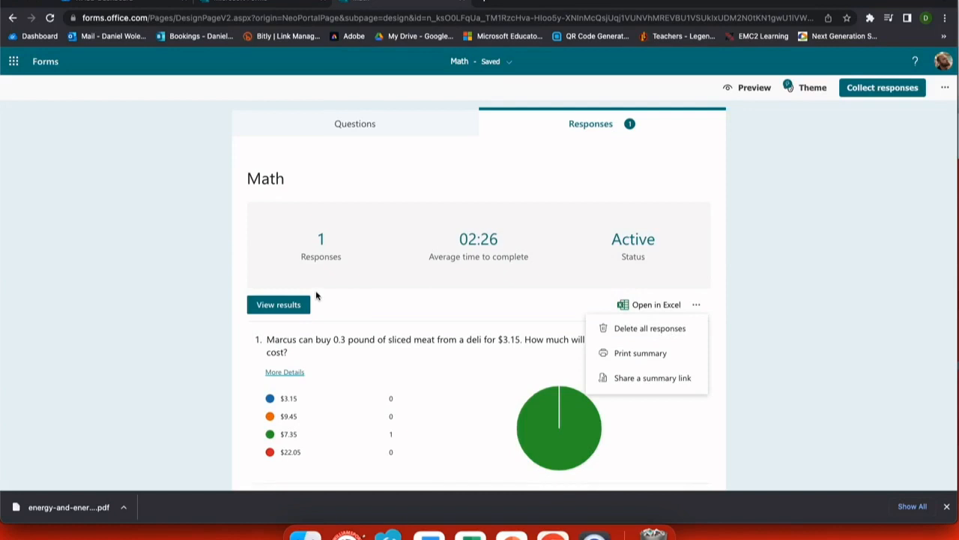
# View the individual results and examine the respondent's answers and the options available for that response.
pyautogui.click(284, 306)
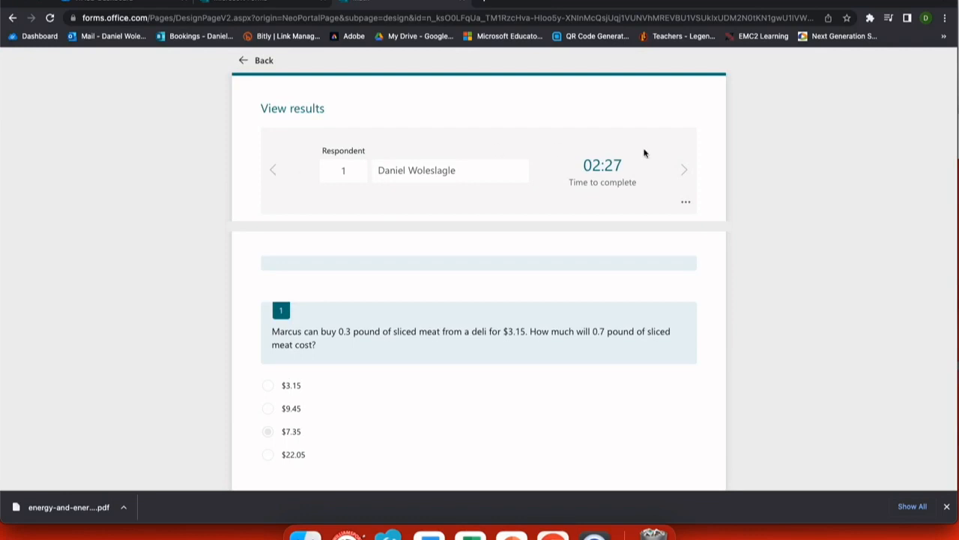
pyautogui.click(688, 203)
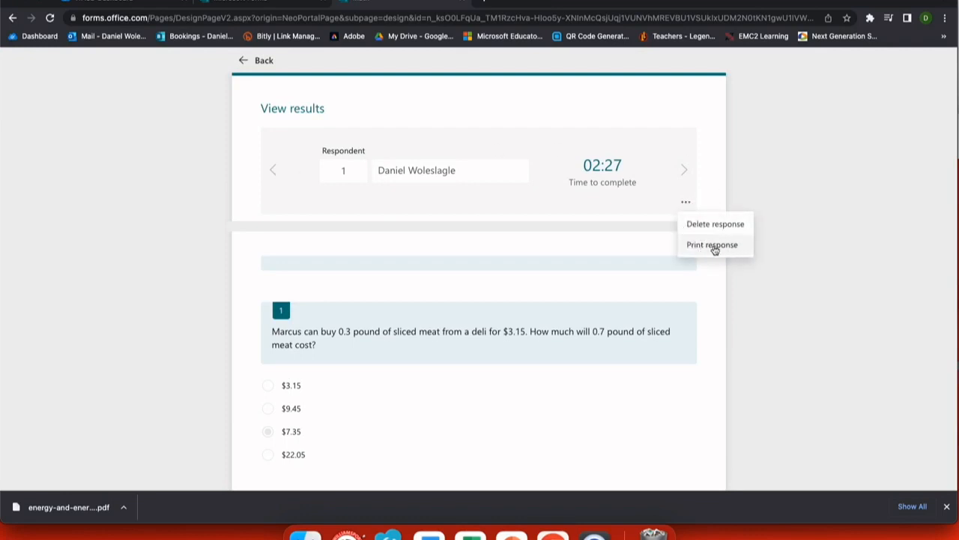
pyautogui.click(565, 158)
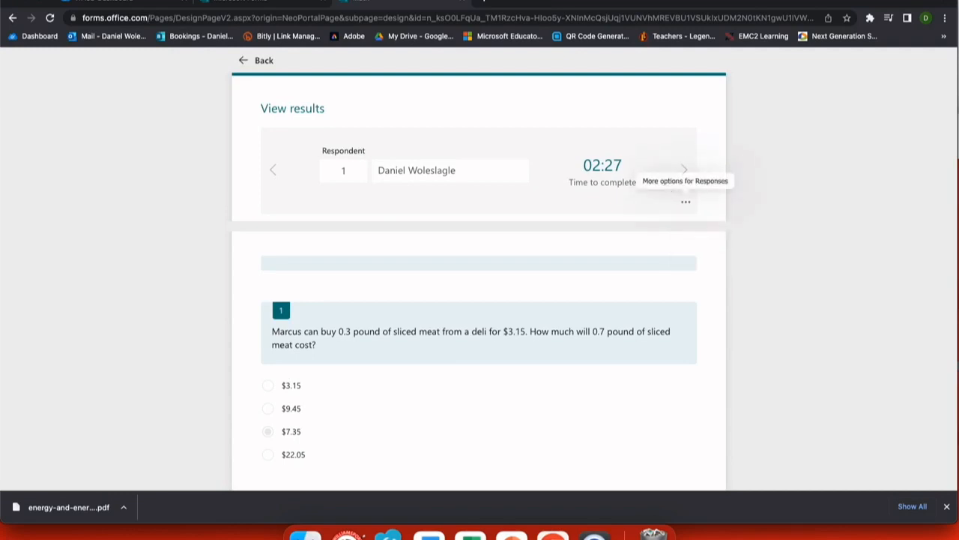
pyautogui.scroll(-3, 442, 267)
pyautogui.scroll(-5, 442, 267)
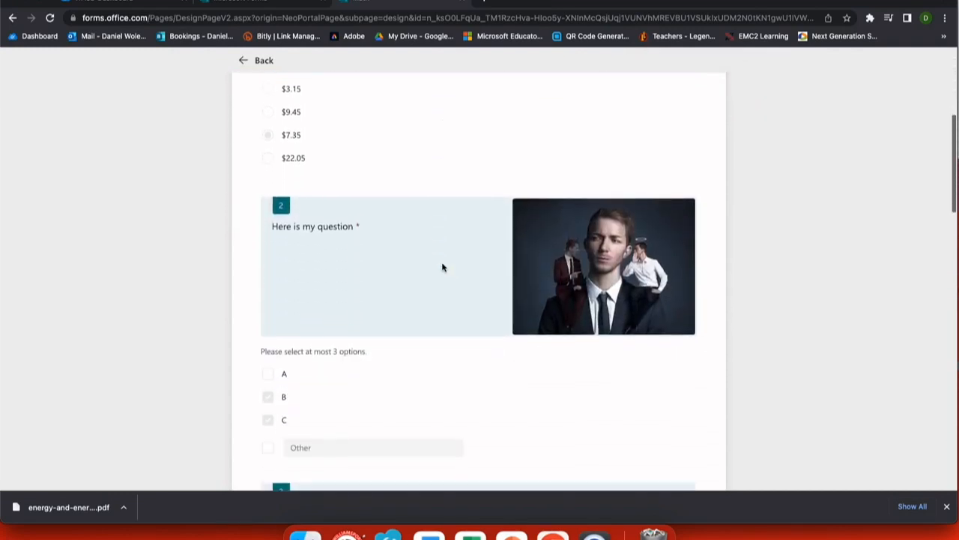
pyautogui.scroll(-4, 442, 266)
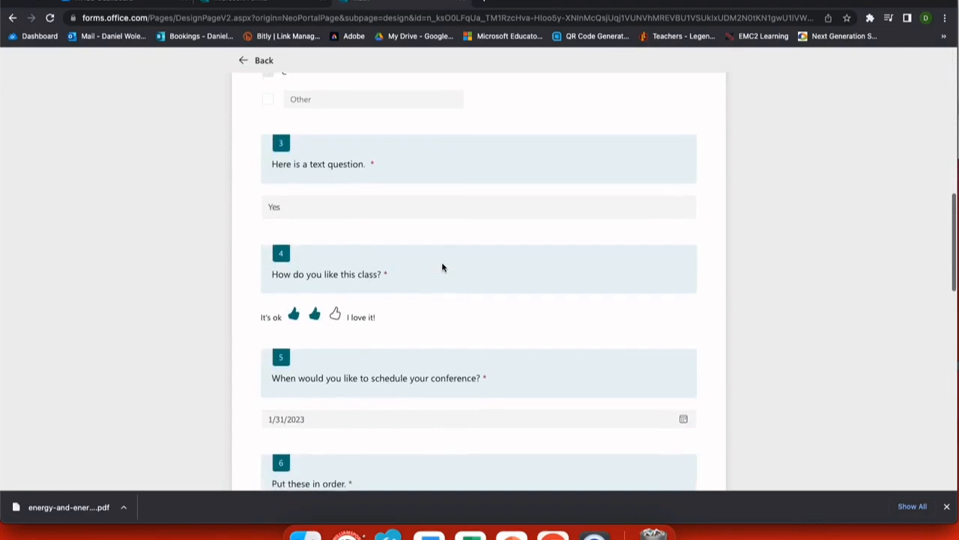
pyautogui.scroll(-6, 442, 267)
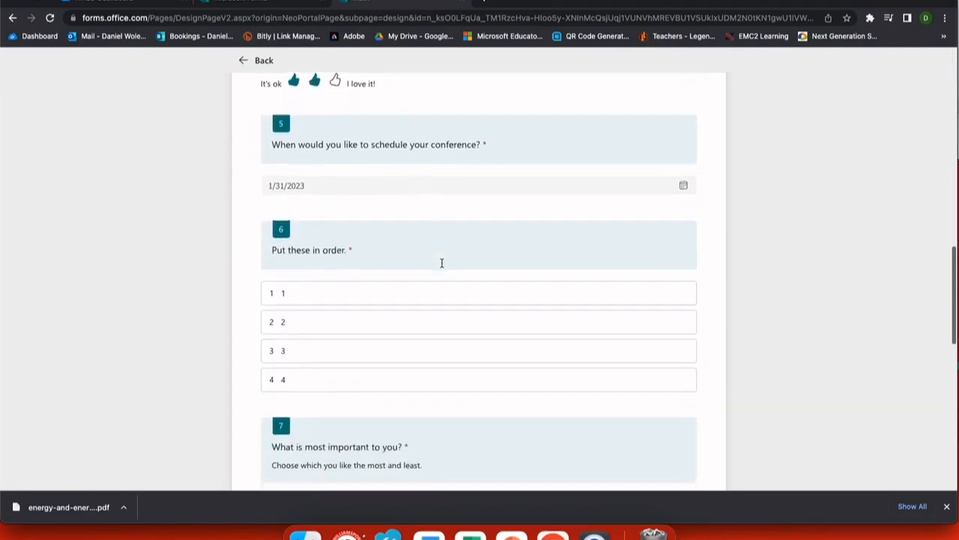
pyautogui.scroll(-1, 442, 267)
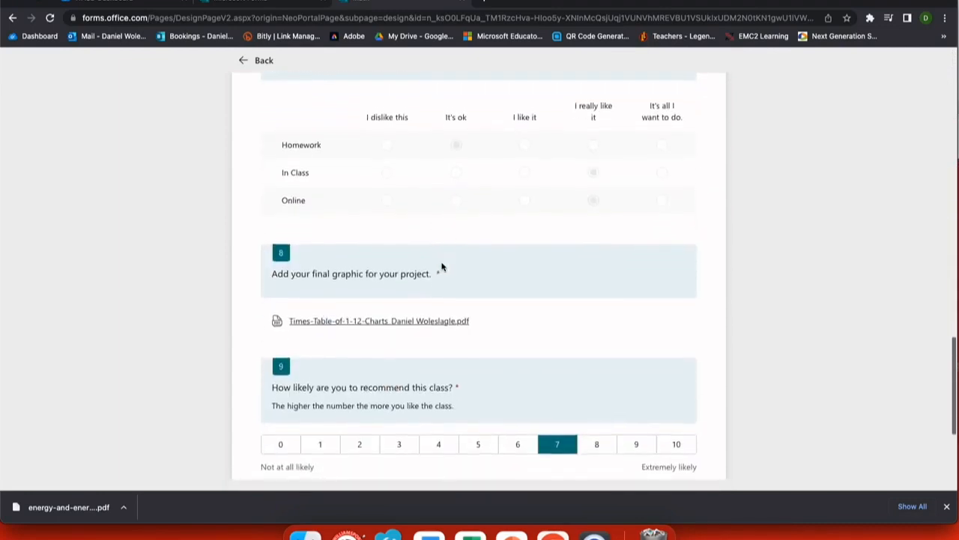
# Open the PDF submitted for "Add your final graphic for your project.", close it and return to the response summary.
pyautogui.click(357, 305)
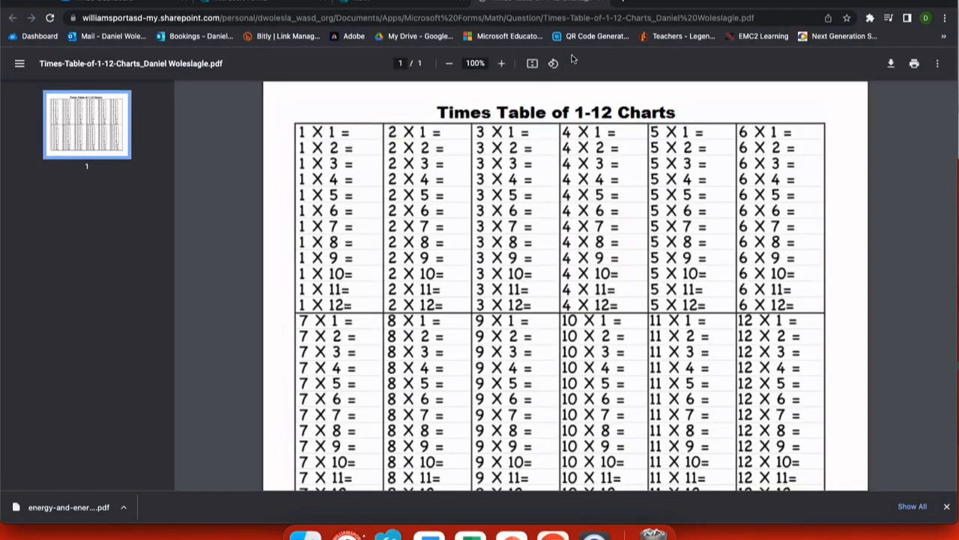
pyautogui.click(604, 4)
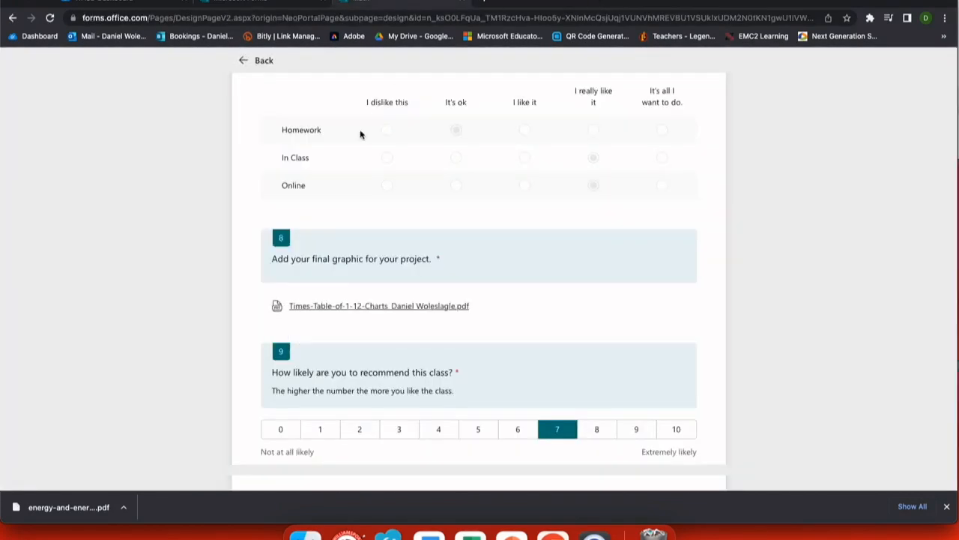
pyautogui.scroll(-2, 455, 271)
pyautogui.scroll(20, 456, 271)
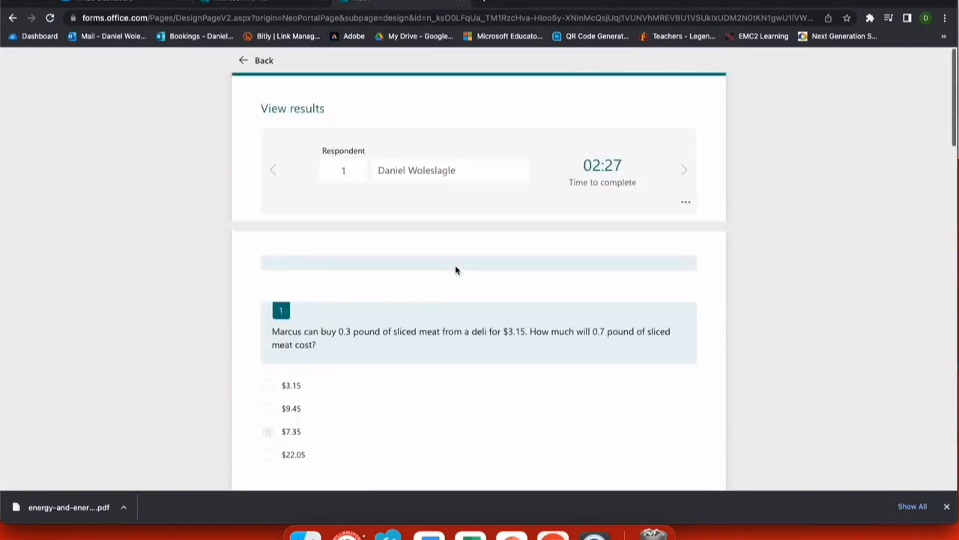
pyautogui.click(475, 183)
pyautogui.click(244, 60)
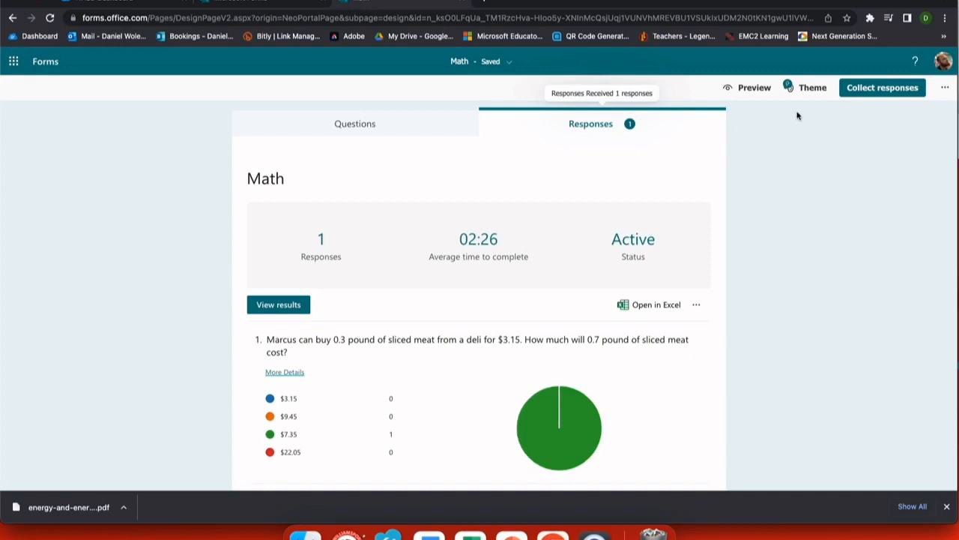
# Examine the form's options for collecting responses, including the invitation, QR code and embed code.
pyautogui.click(884, 87)
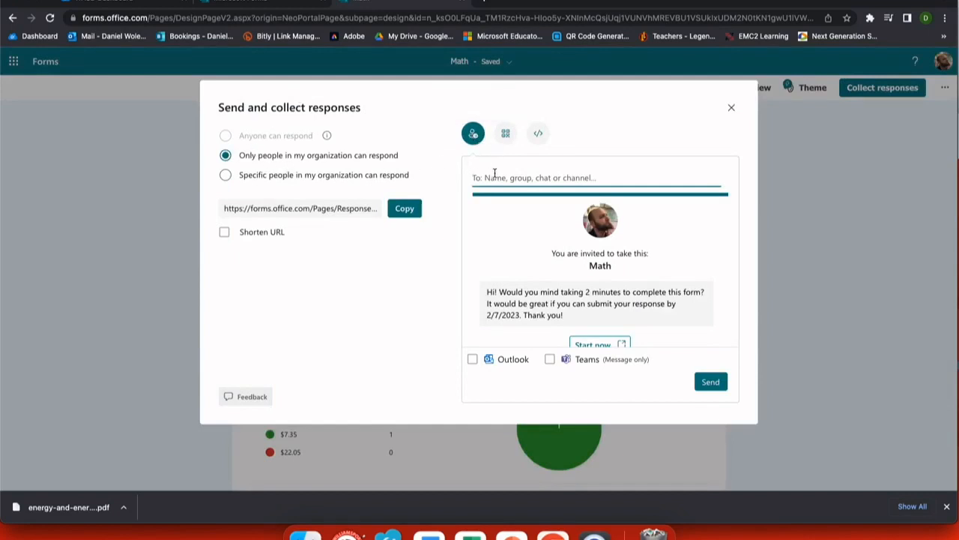
pyautogui.click(507, 136)
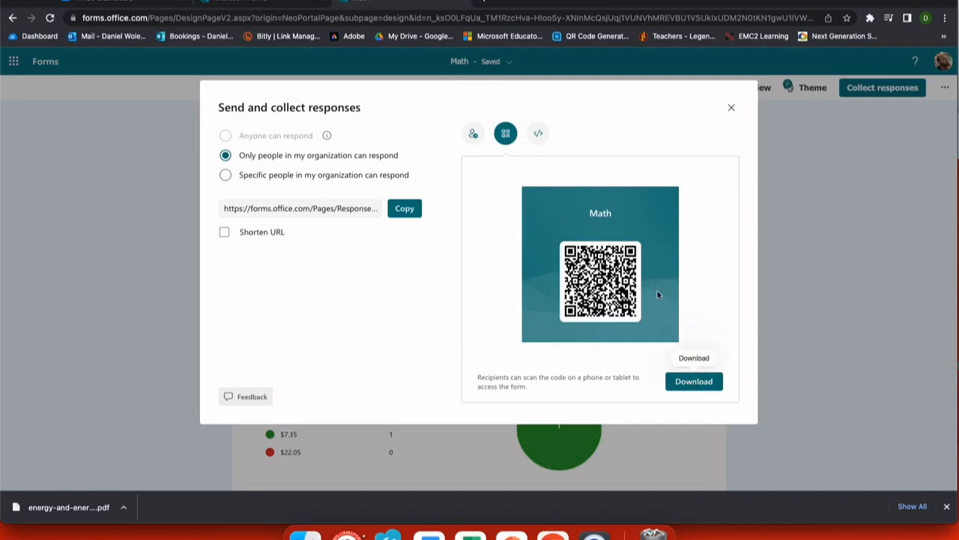
pyautogui.click(537, 135)
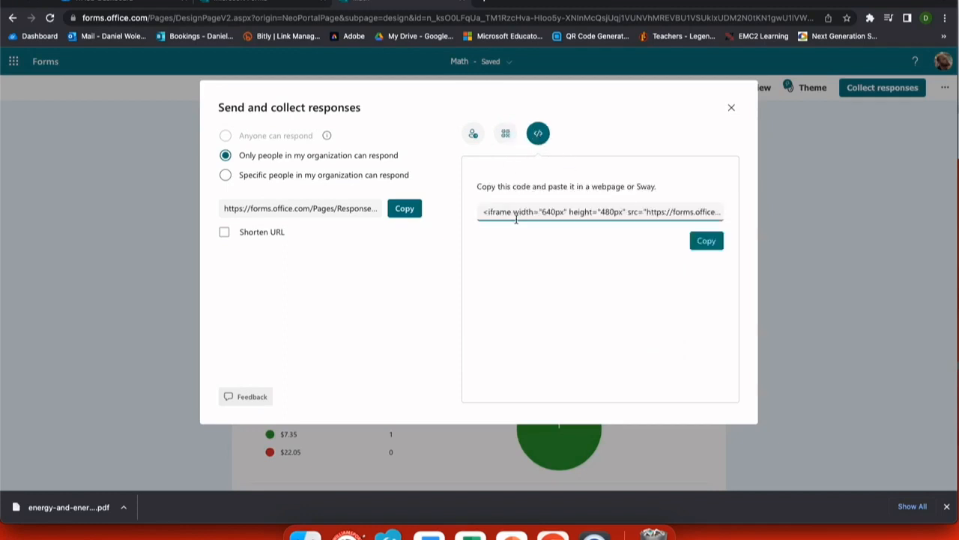